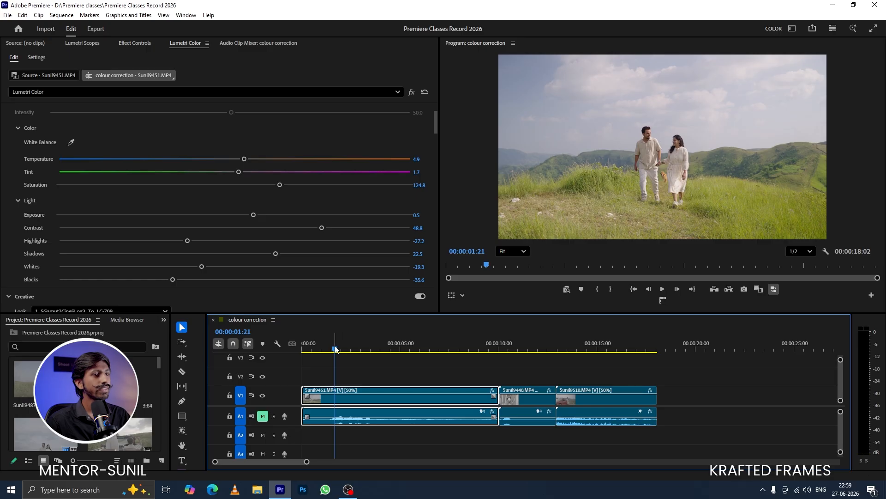
# - Mark the whole colour correction sequence, from its start to the end of the last clip, as the range and save the project
pyautogui.moveTo(336, 350); pyautogui.dragTo(566, 376)
pyautogui.click(566, 391)
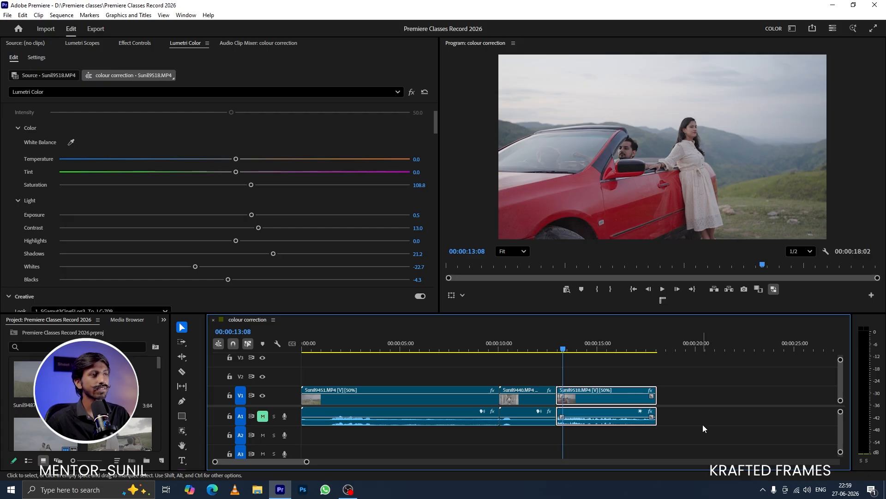
pyautogui.click(330, 352)
pyautogui.moveTo(328, 353); pyautogui.dragTo(660, 391)
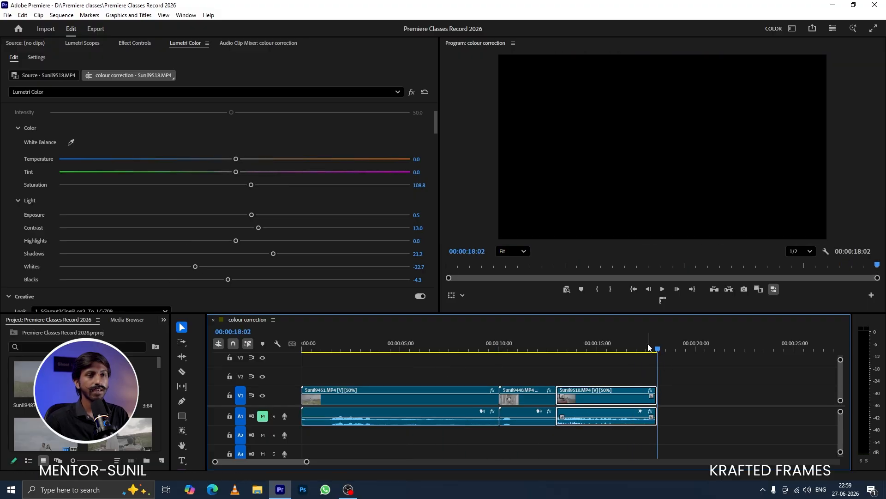
pyautogui.click(380, 347)
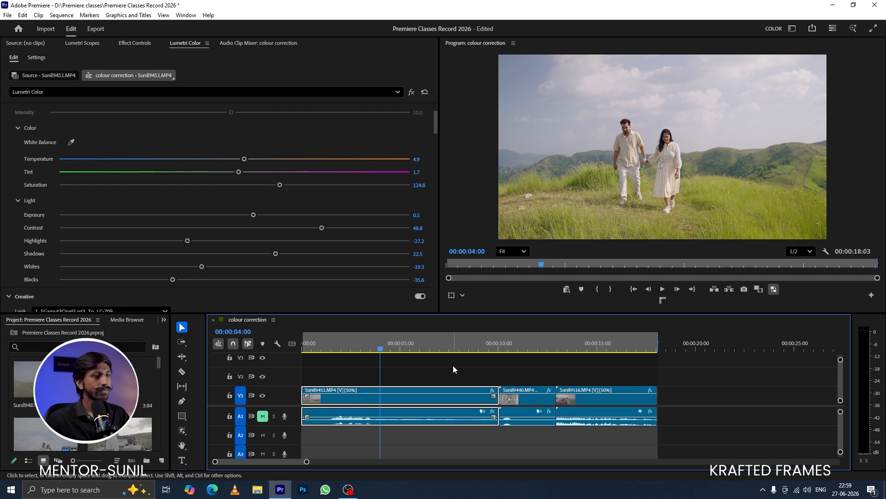
pyautogui.hotkey('ctrl', 's')
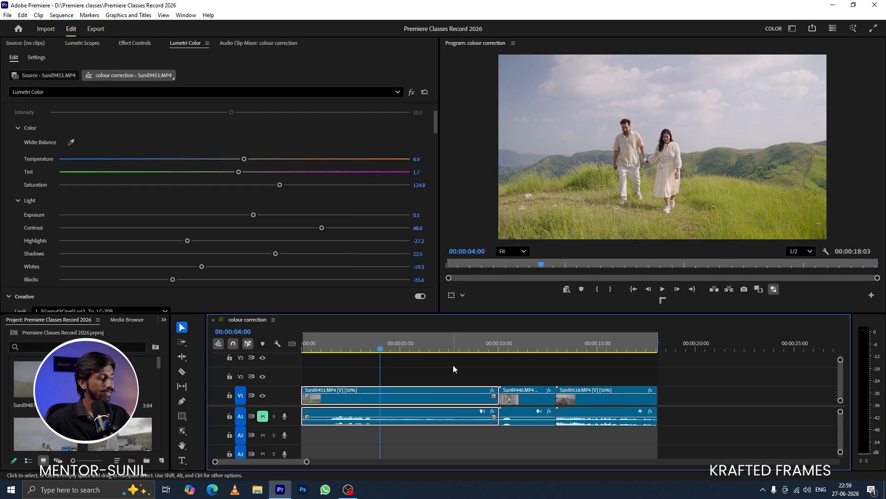
# - Set the sequence range to run from the start to an out point at 00:00:12:28, where the third clip begins
pyautogui.moveTo(451, 350); pyautogui.dragTo(559, 358)
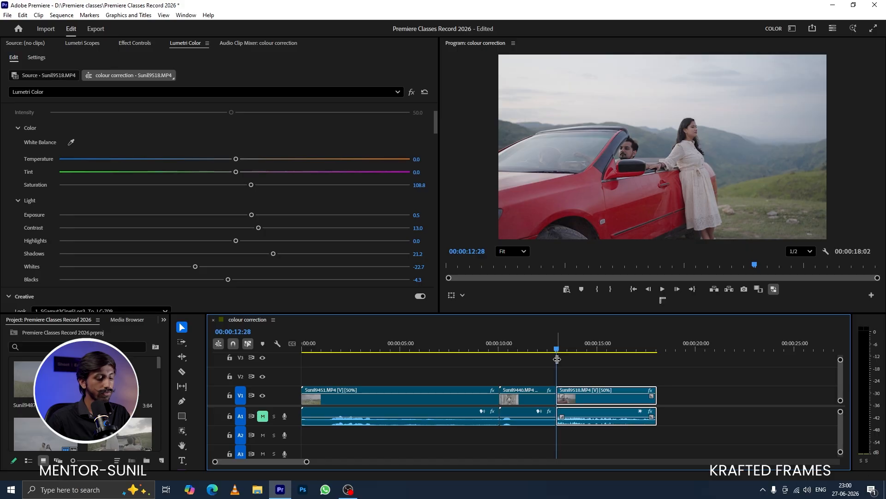
pyautogui.press('o')
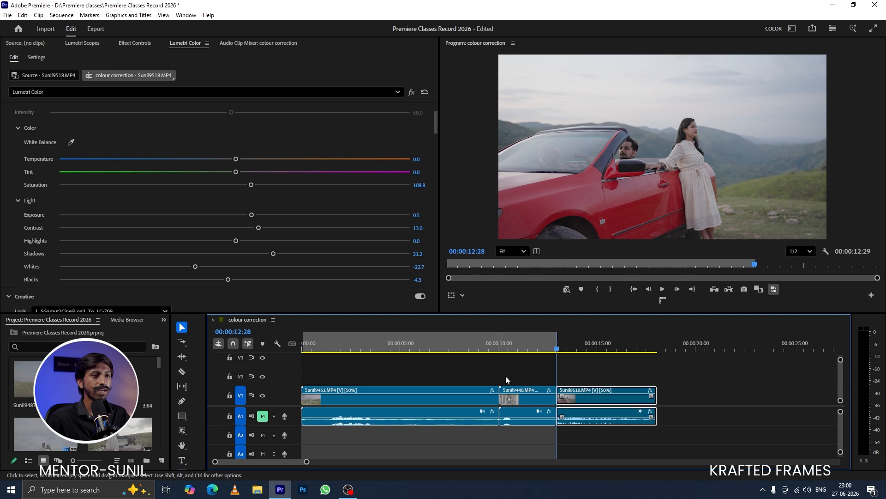
pyautogui.click(419, 347)
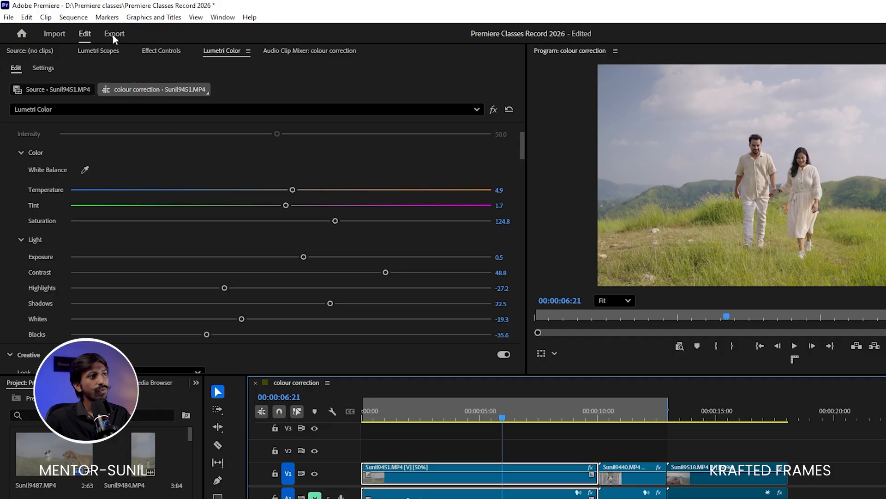
# - Open the export settings for the marked range and name the output file "How to export video.mp4"
pyautogui.click(113, 34)
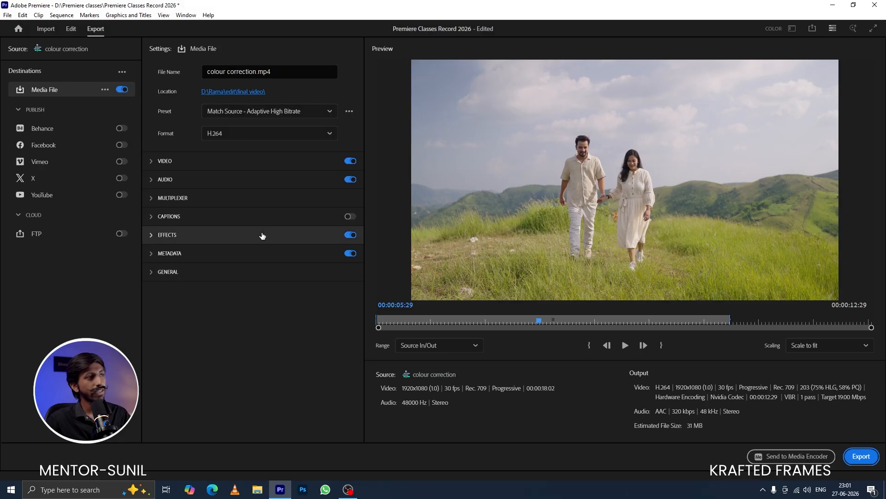
pyautogui.click(71, 29)
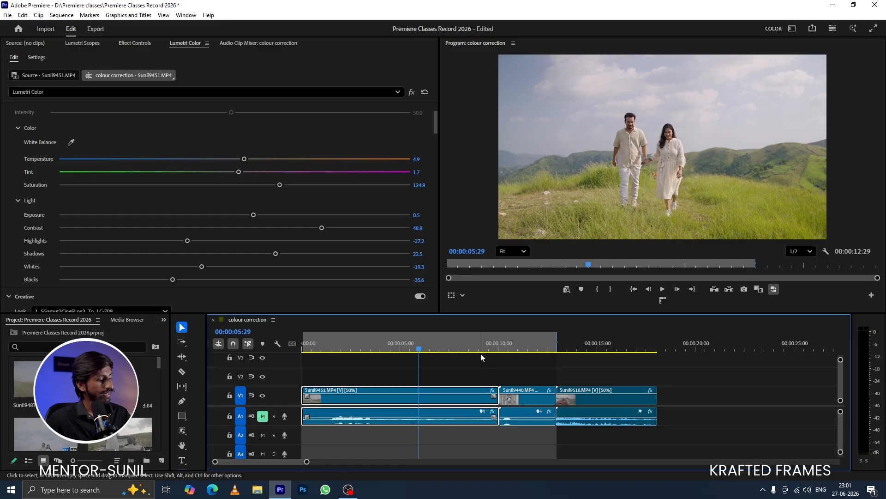
pyautogui.hotkey('ctrl', 'm')
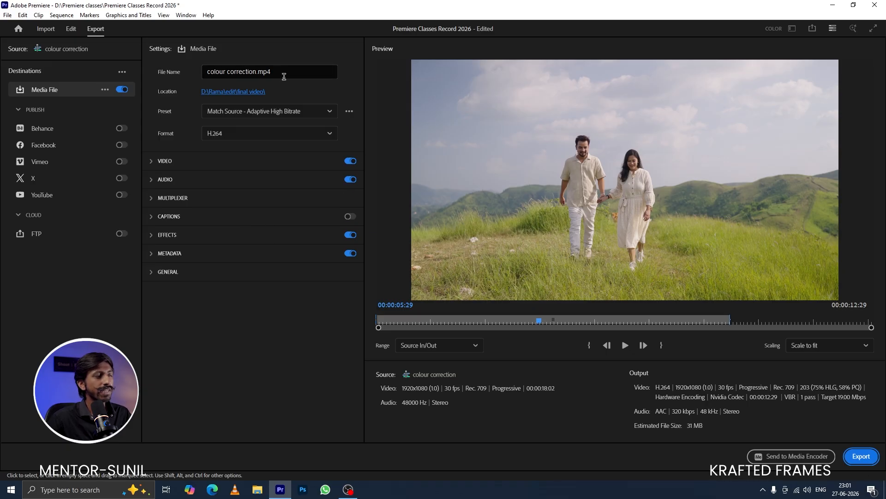
pyautogui.moveTo(256, 73); pyautogui.dragTo(195, 70)
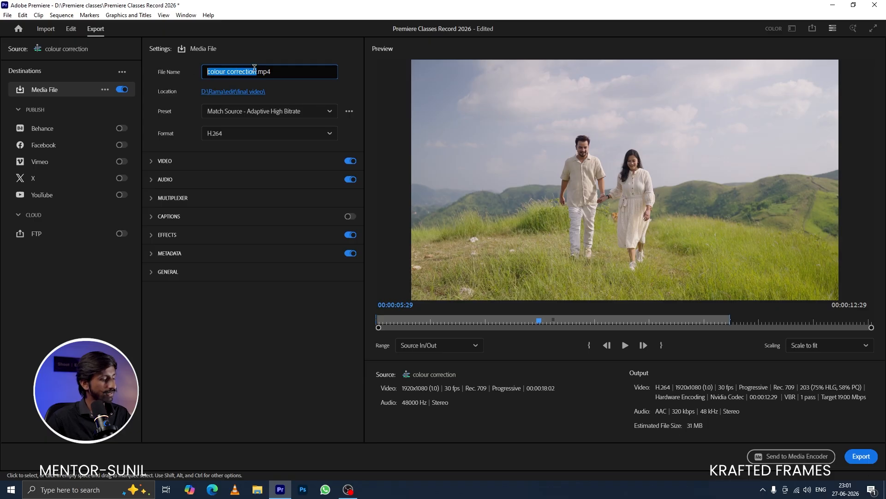
pyautogui.write('H')
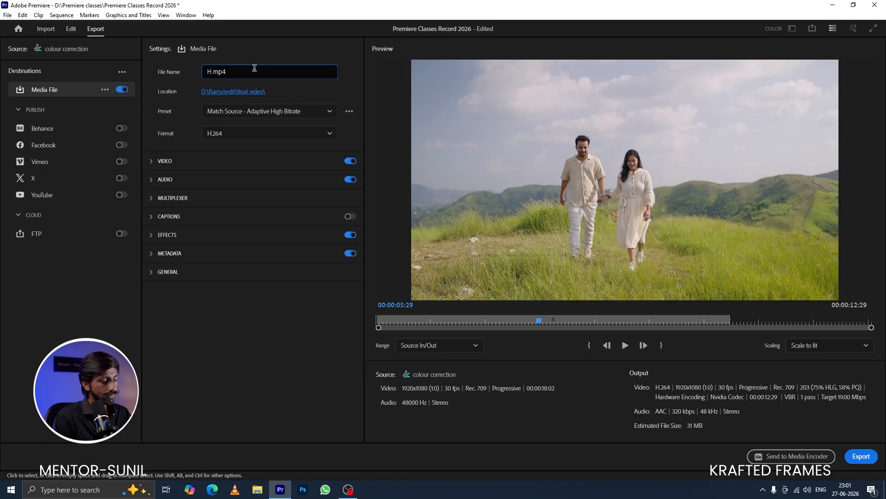
pyautogui.write('ow to')
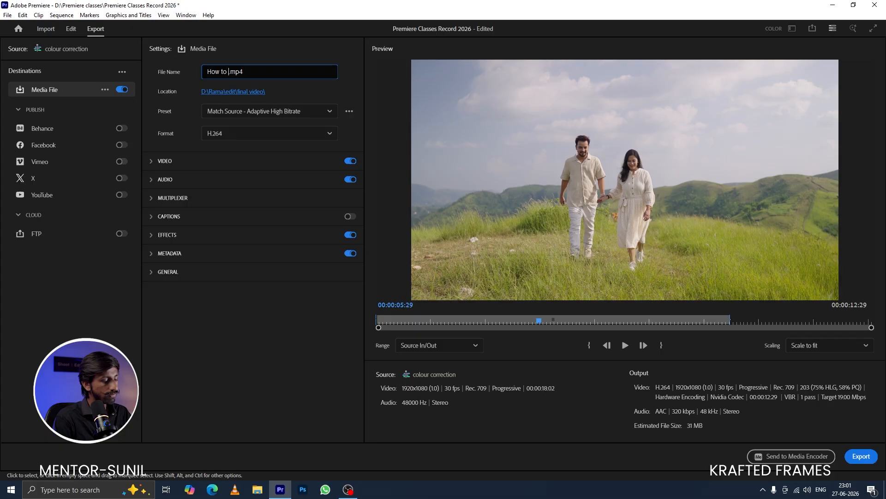
pyautogui.write(' exp')
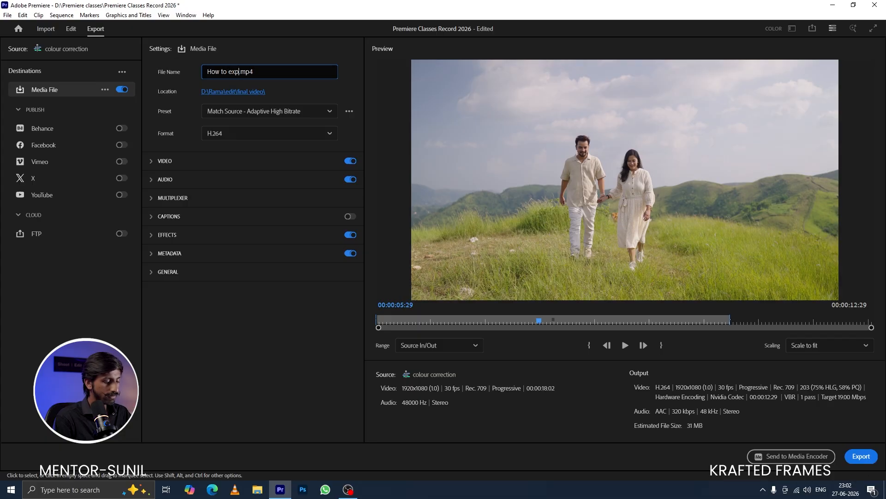
pyautogui.write('ort ')
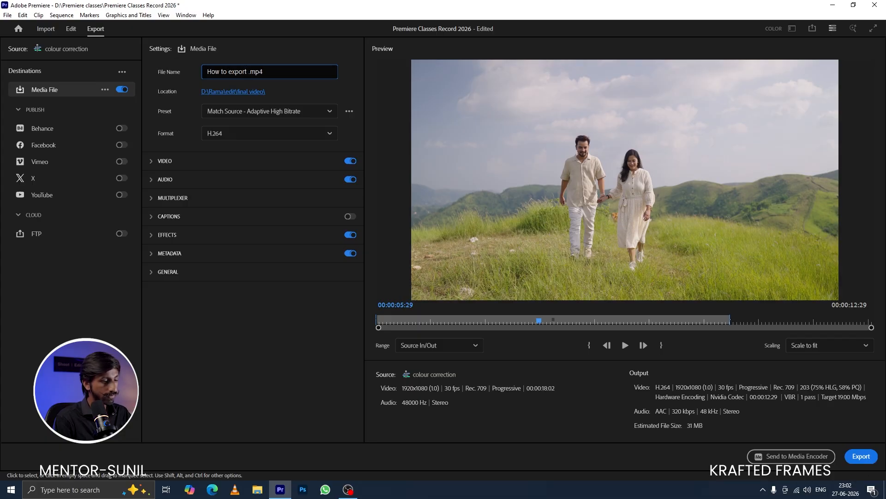
pyautogui.write('video')
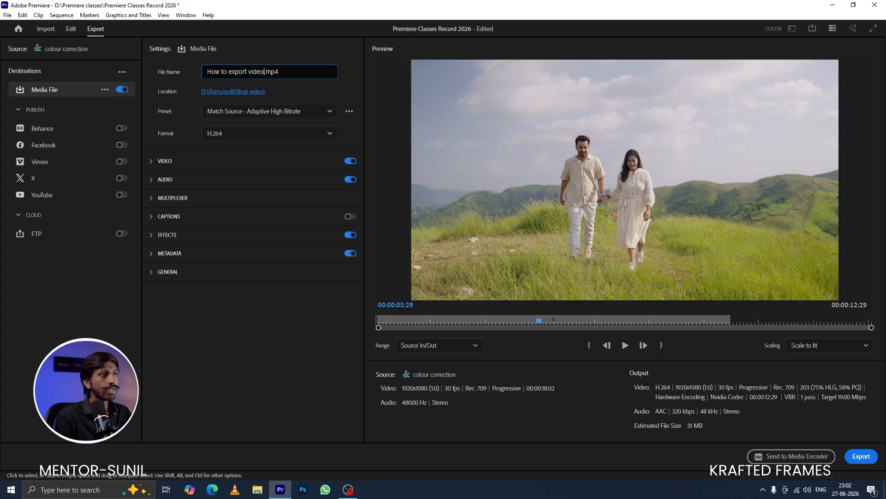
# - Set the export location of the video file to the Desktop folder
pyautogui.click(241, 91)
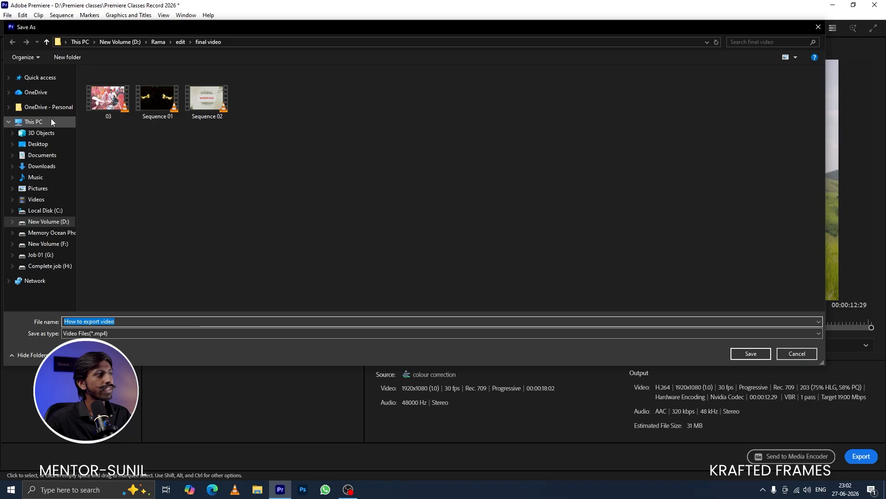
pyautogui.click(41, 124)
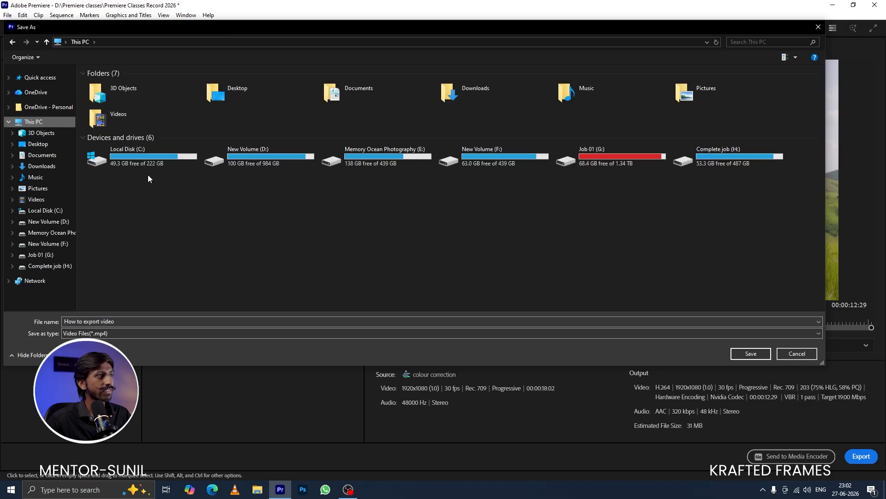
pyautogui.click(45, 144)
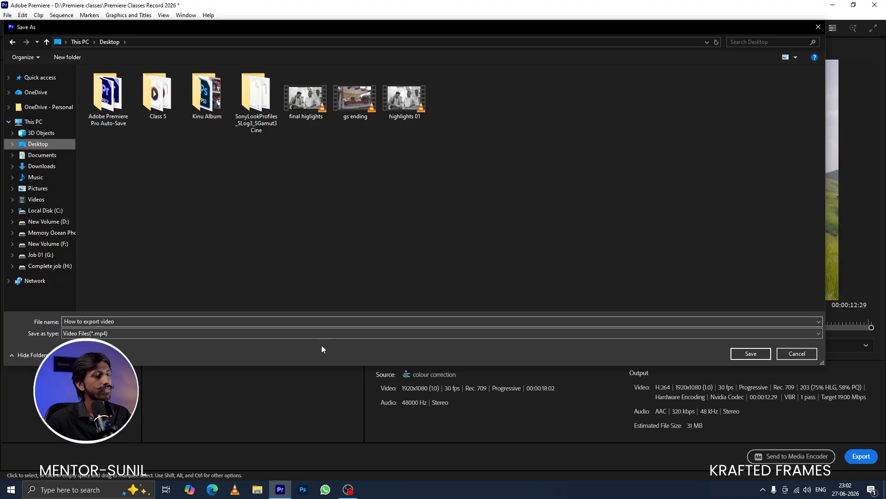
pyautogui.click(746, 354)
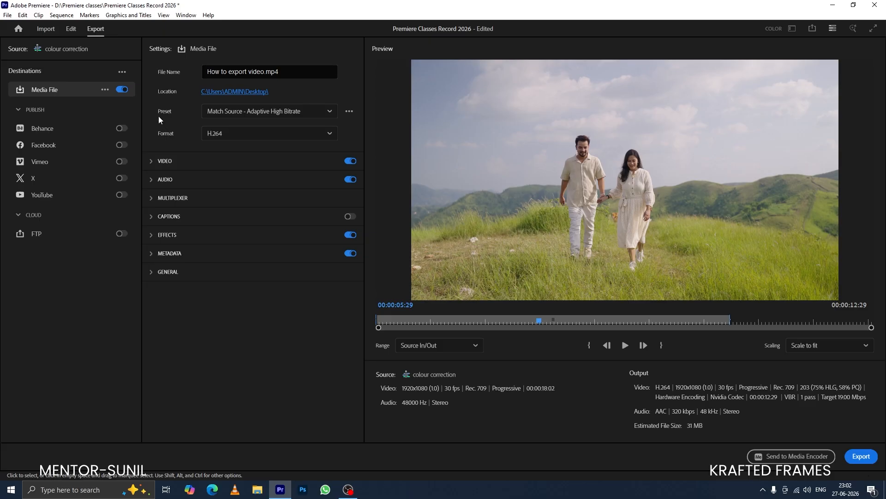
# - Review the export presets and choose Match Source - Adaptive High Bitrate
pyautogui.click(291, 115)
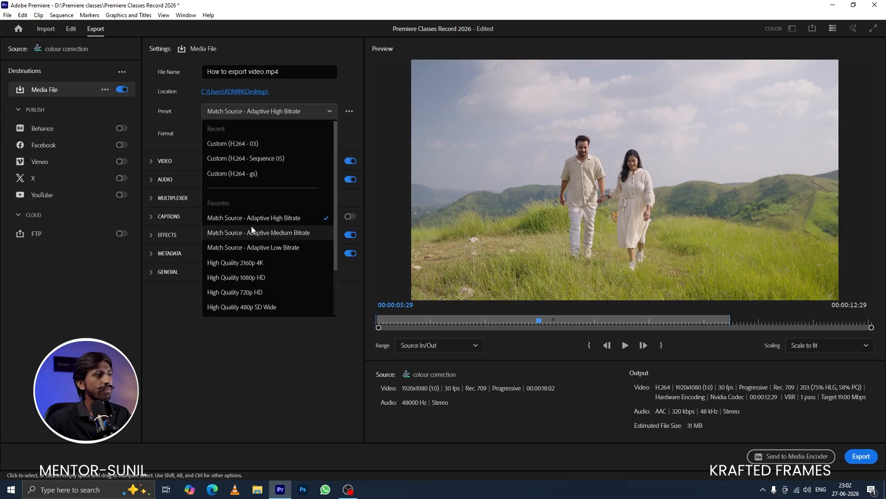
pyautogui.scroll(-1, 252, 230)
pyautogui.scroll(-1, 252, 225)
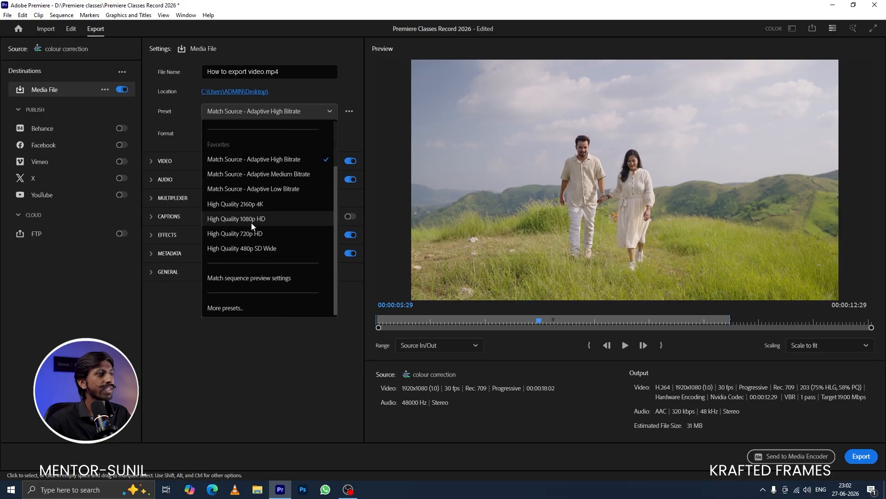
pyautogui.scroll(2, 235, 231)
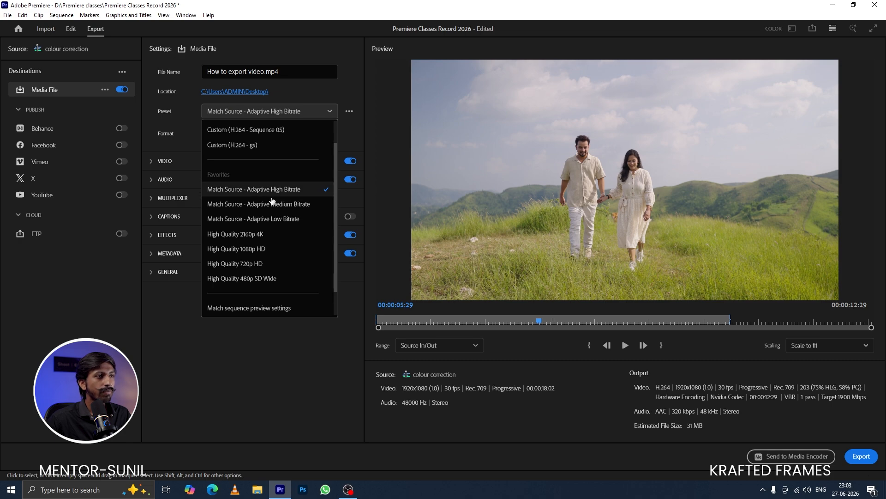
pyautogui.scroll(-1, 278, 217)
pyautogui.scroll(2, 277, 212)
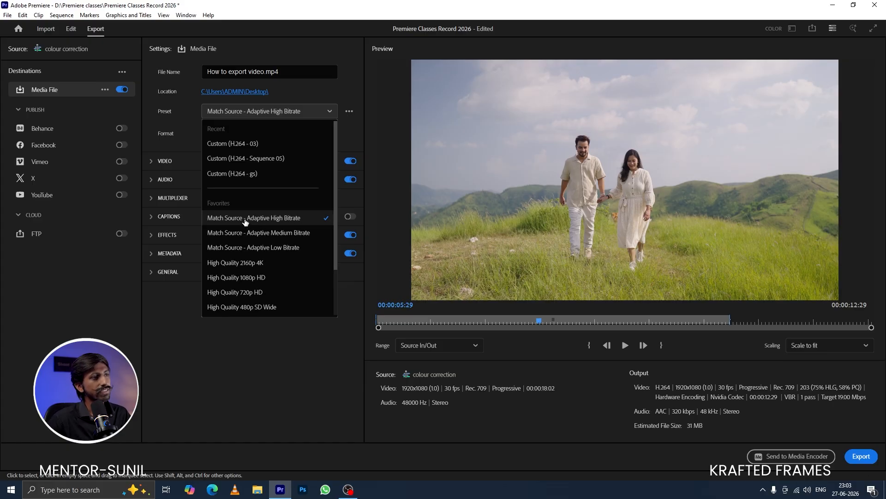
pyautogui.click(245, 221)
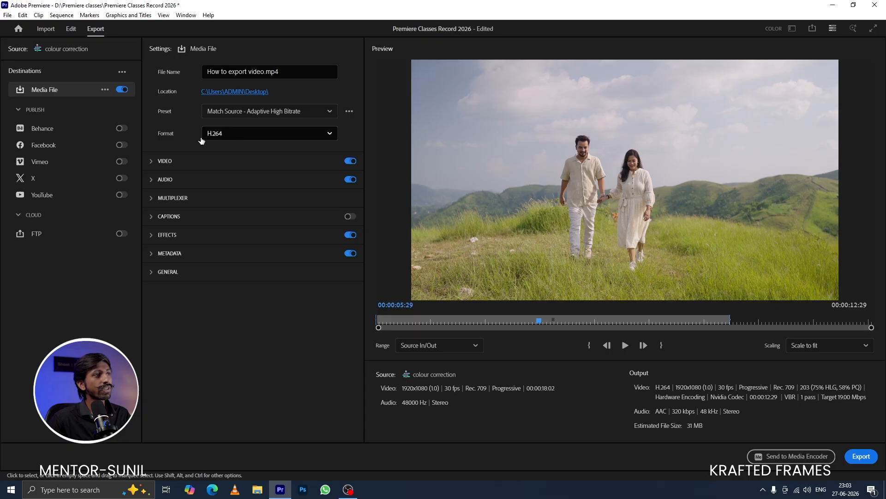
# - Review the available export formats and leave the format at H.264
pyautogui.click(251, 139)
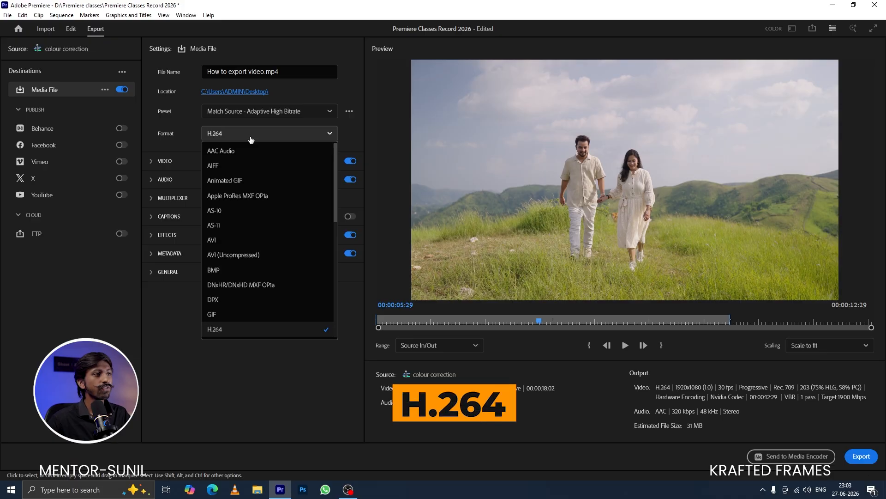
pyautogui.scroll(-1, 264, 307)
pyautogui.scroll(-1, 265, 306)
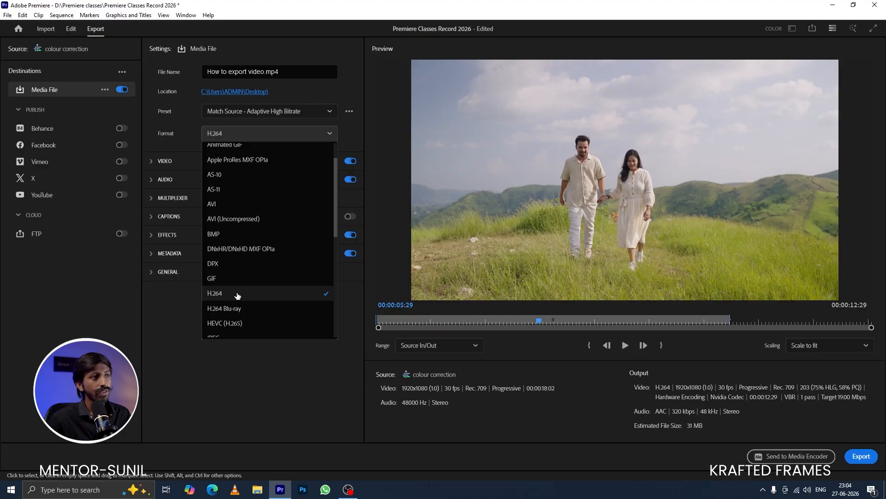
pyautogui.scroll(-1, 277, 232)
pyautogui.scroll(2, 276, 242)
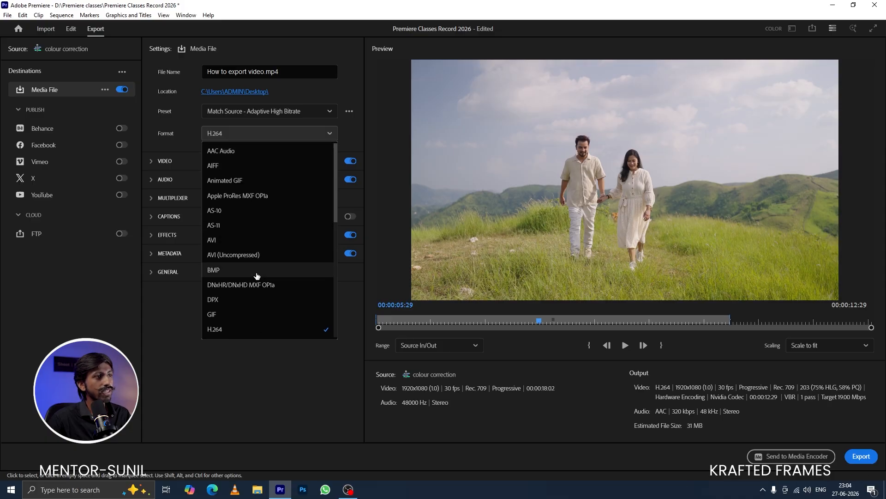
pyautogui.scroll(-1, 254, 274)
pyautogui.scroll(-1, 257, 278)
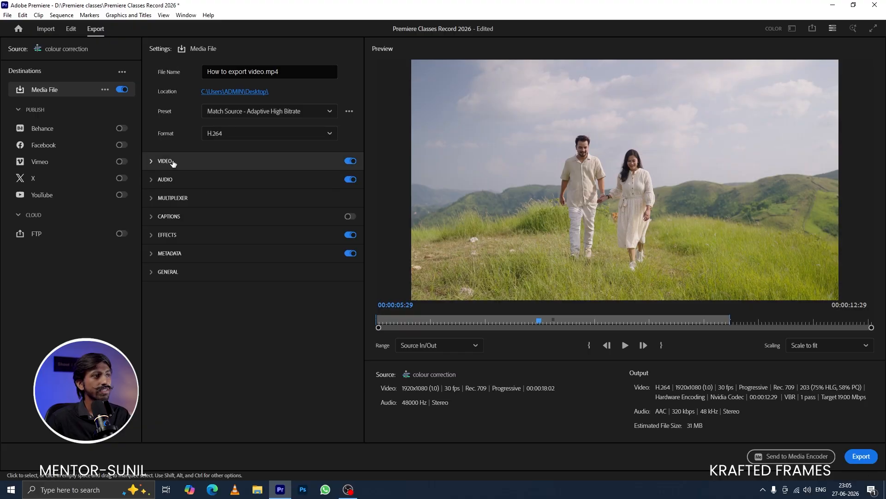
# - Match the basic video settings to the source and unlock frame size, frame rate, field order and aspect for manual editing
pyautogui.click(165, 163)
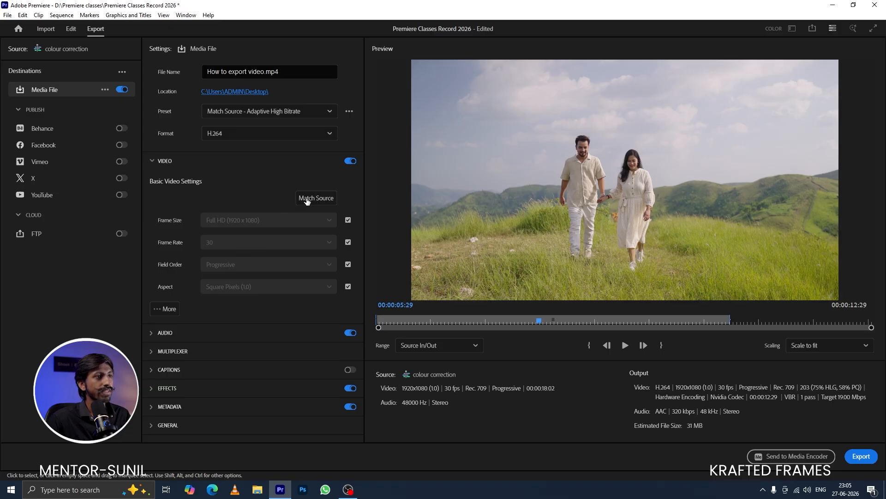
pyautogui.click(307, 201)
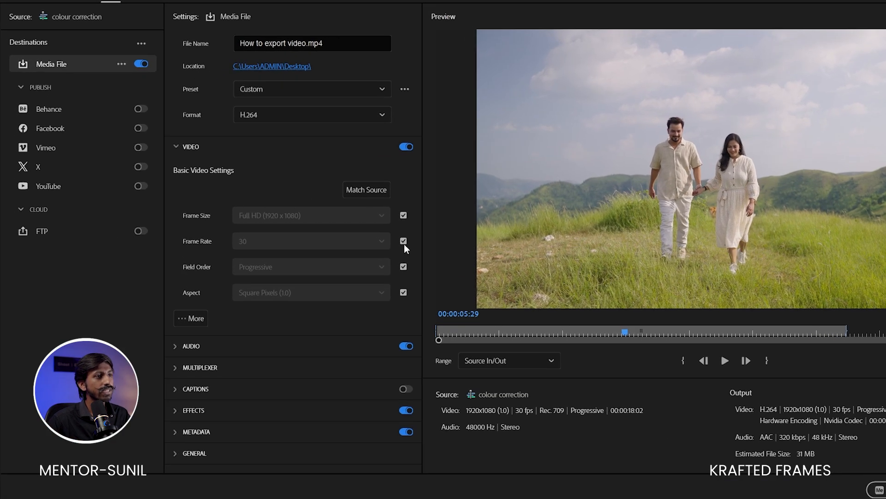
pyautogui.click(403, 217)
pyautogui.click(403, 242)
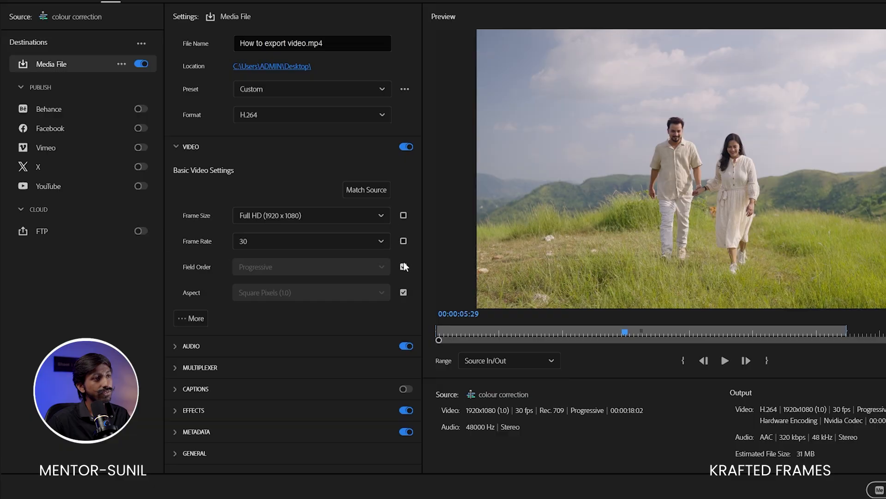
pyautogui.click(403, 267)
pyautogui.click(403, 293)
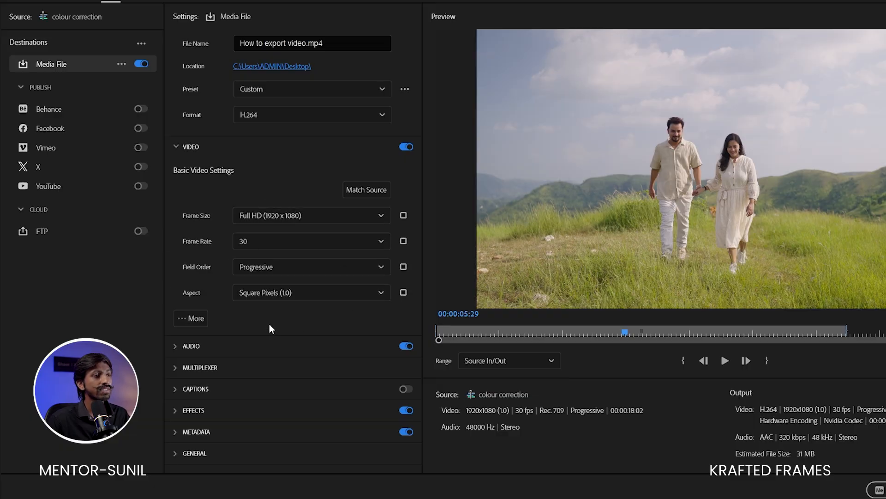
pyautogui.click(322, 217)
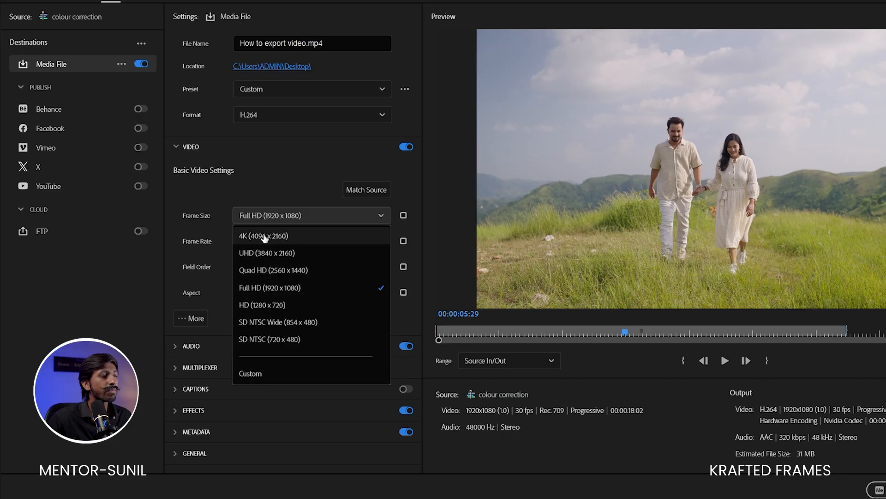
pyautogui.click(282, 182)
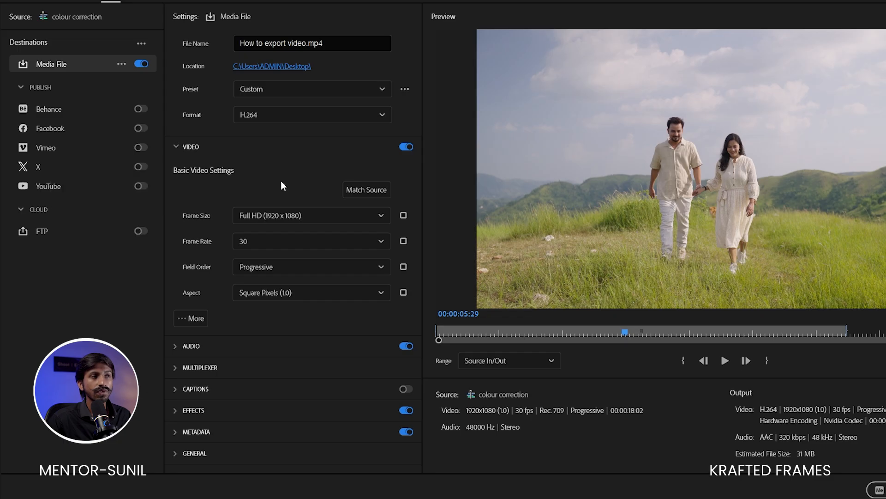
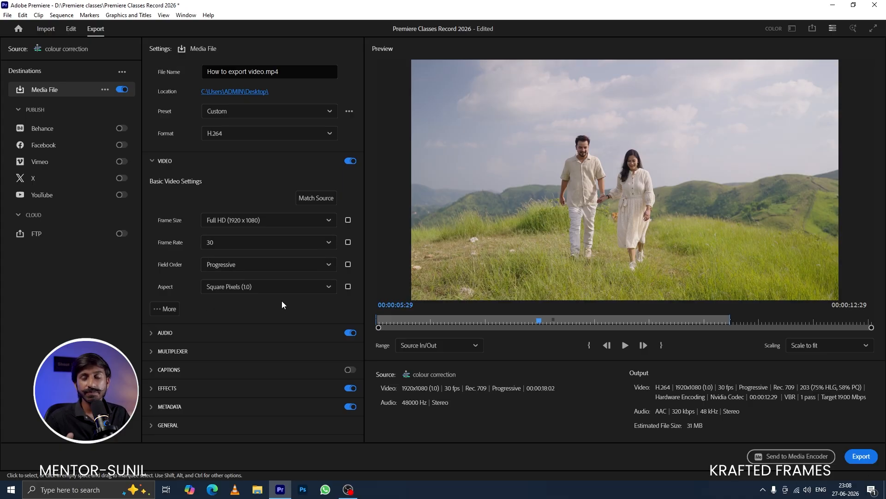
# - Lock the frame size, frame rate, field order and aspect to the source values again
pyautogui.click(349, 220)
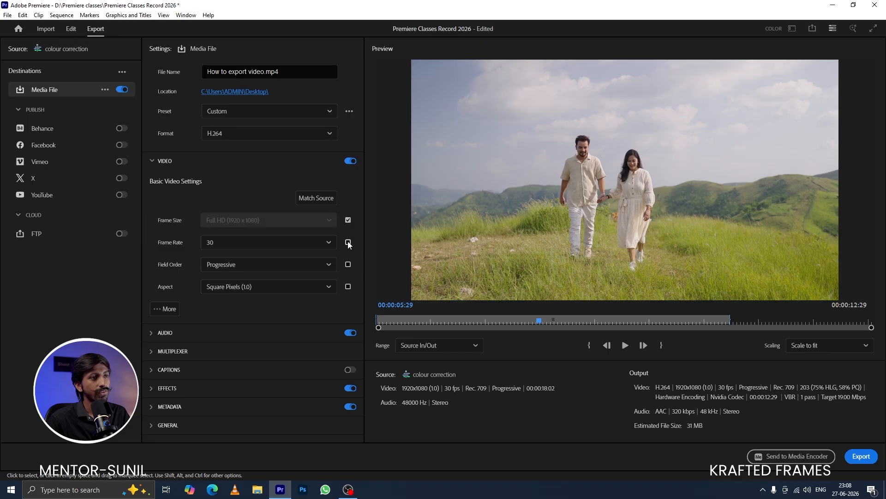
pyautogui.click(348, 242)
pyautogui.click(348, 286)
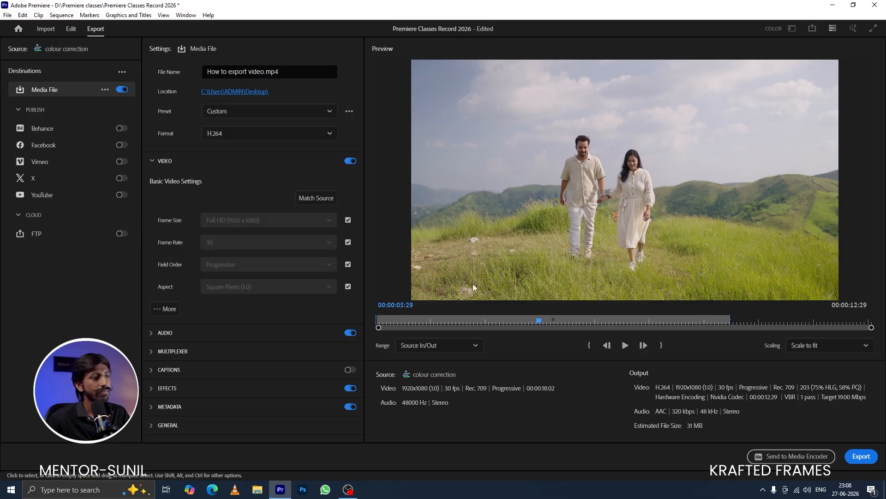
# - Expand the additional basic video settings and enable Render at Maximum Depth and Use Maximum Render Quality
pyautogui.click(162, 309)
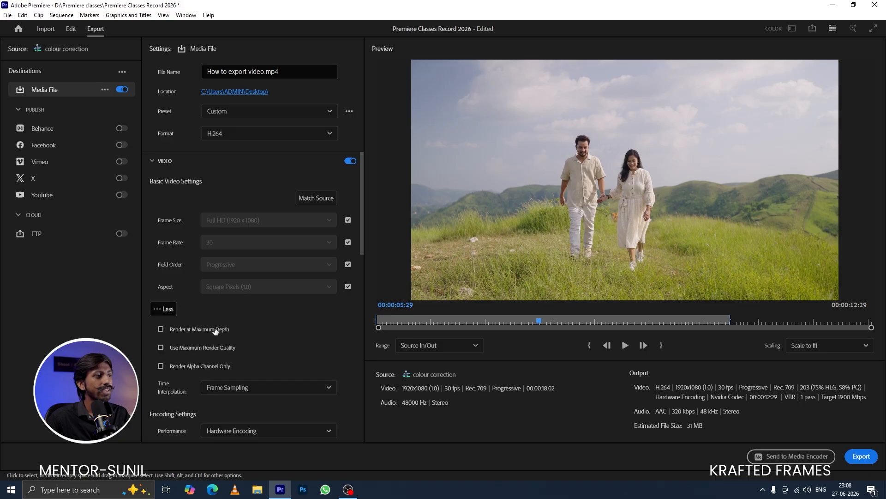
pyautogui.scroll(-2, 280, 313)
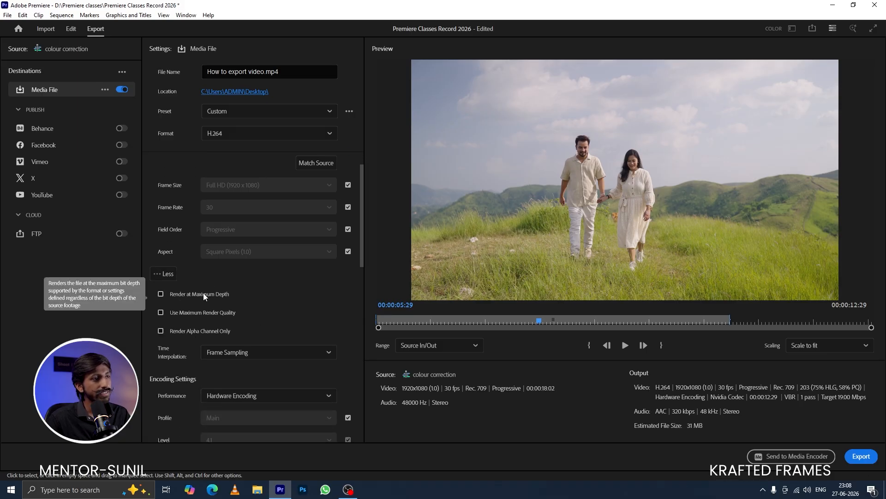
pyautogui.click(162, 294)
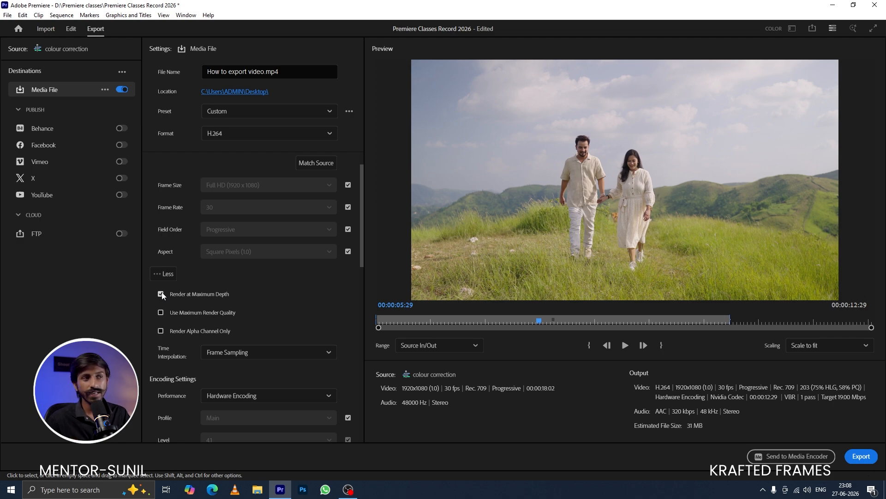
pyautogui.click(161, 312)
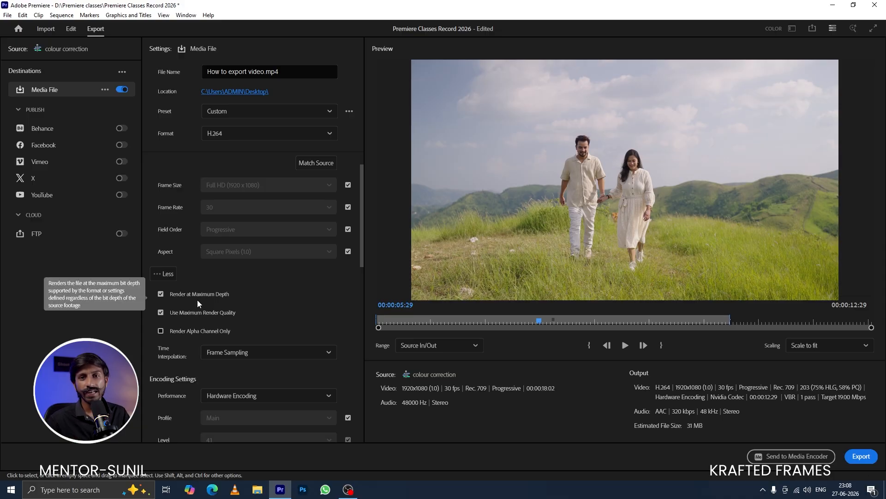
# - Review the encoding performance and bitrate encoding options, keeping Hardware Encoding and VBR, 1 pass
pyautogui.scroll(-3, 184, 311)
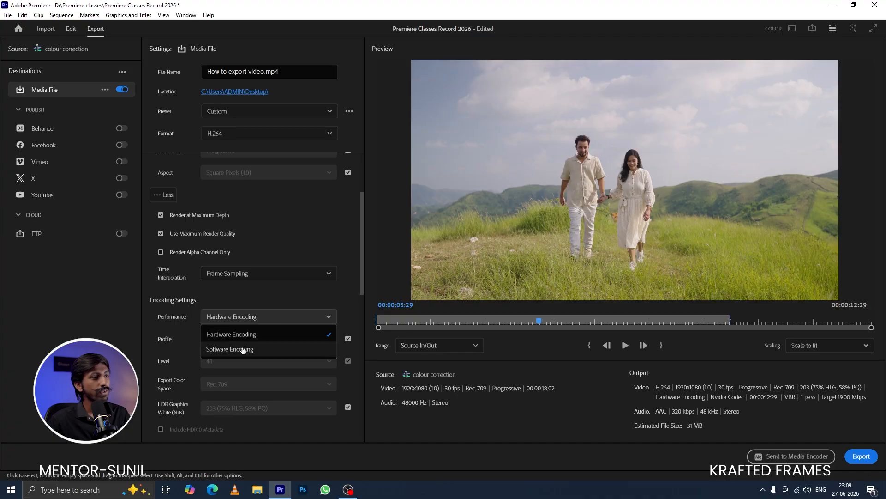
pyautogui.click(253, 347)
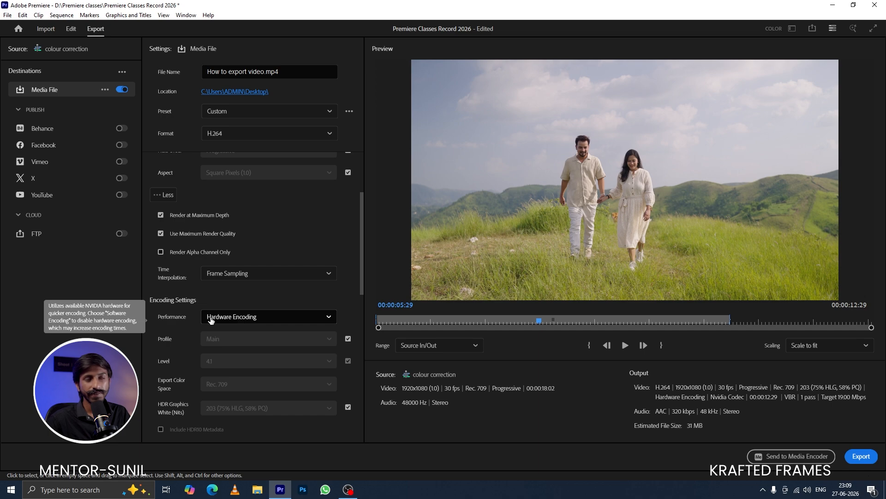
pyautogui.scroll(-3, 198, 301)
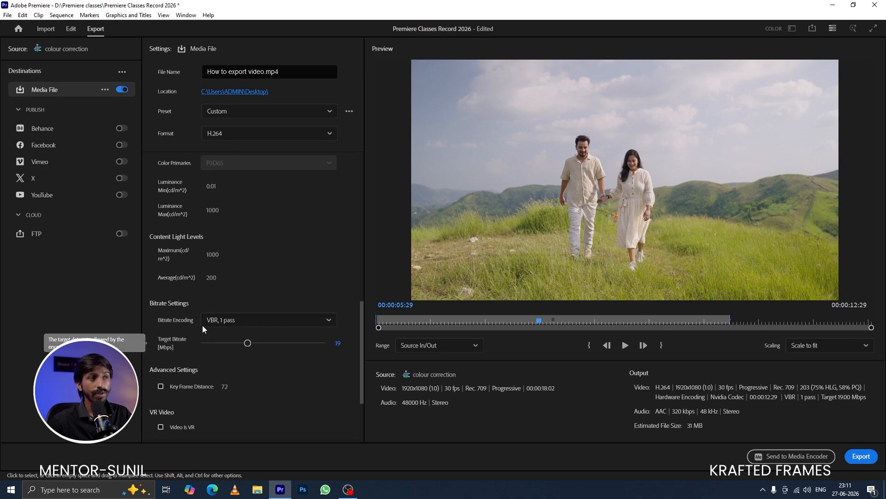
pyautogui.moveTo(151, 329)
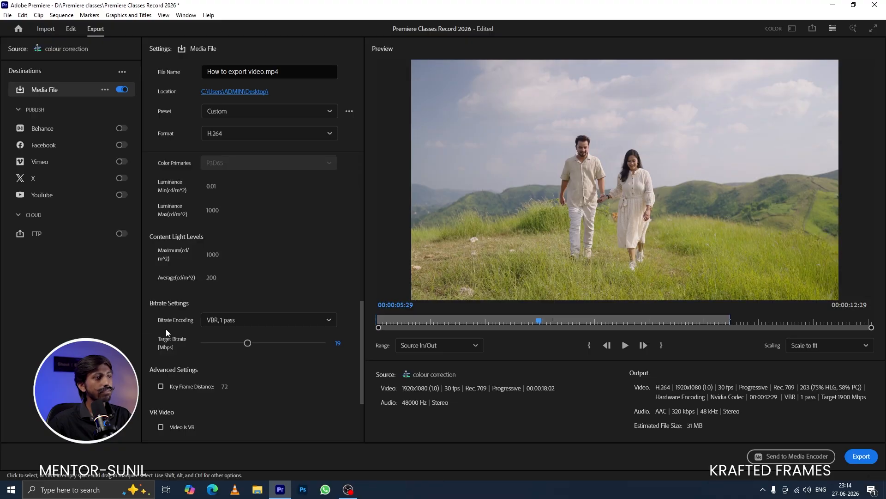
pyautogui.click(248, 326)
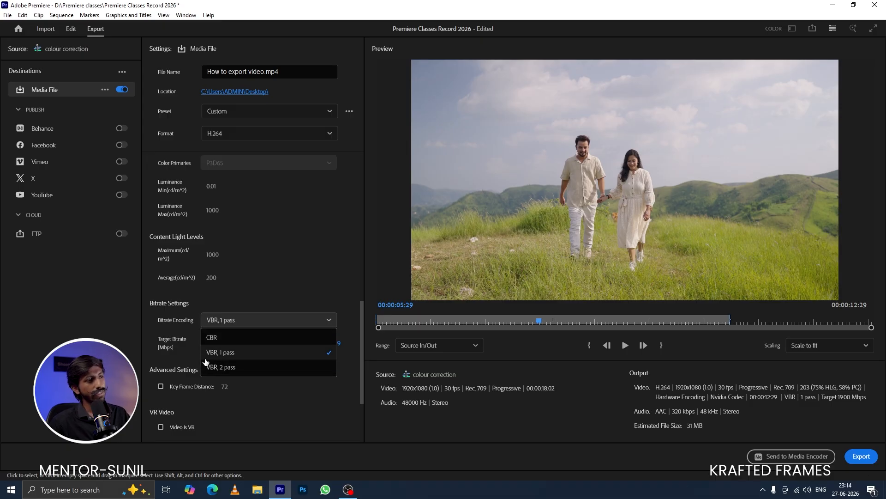
pyautogui.click(266, 294)
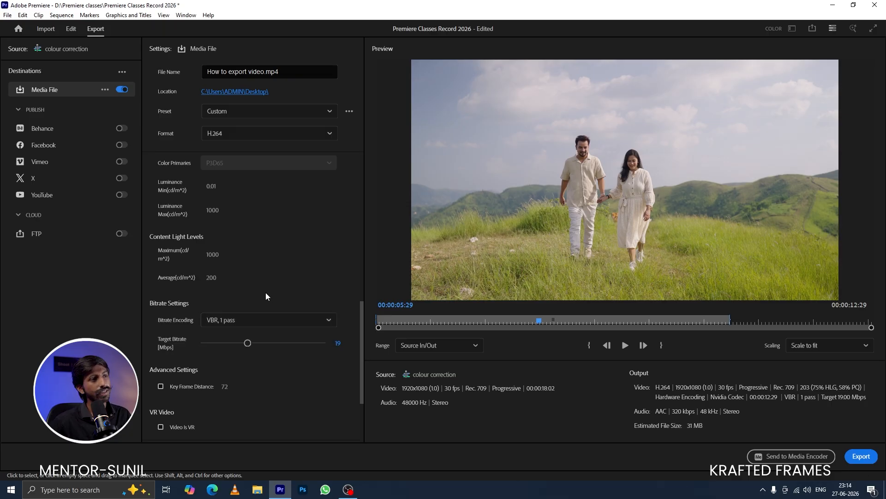
pyautogui.click(259, 320)
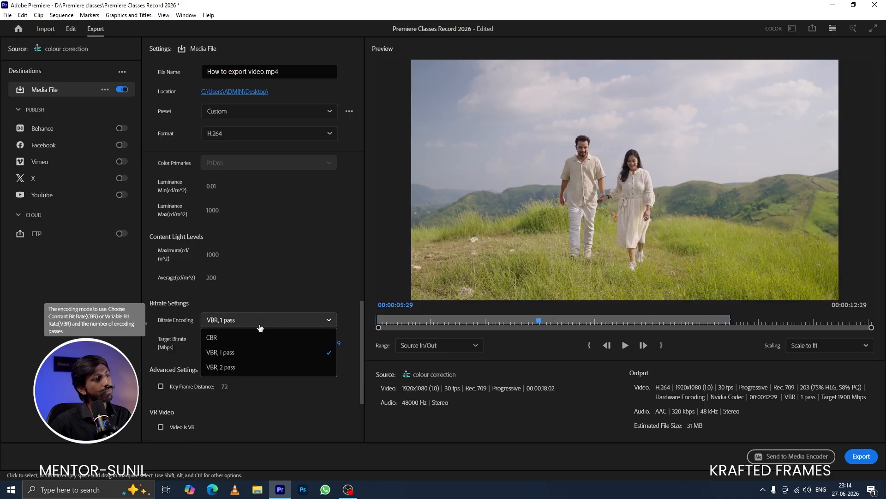
pyautogui.click(251, 356)
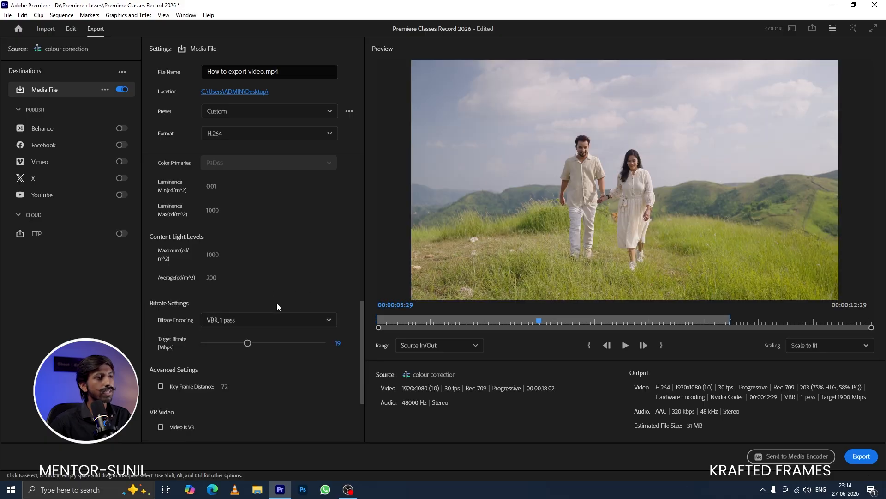
# - Exclude the audio from the export and include it again
pyautogui.scroll(-3, 277, 304)
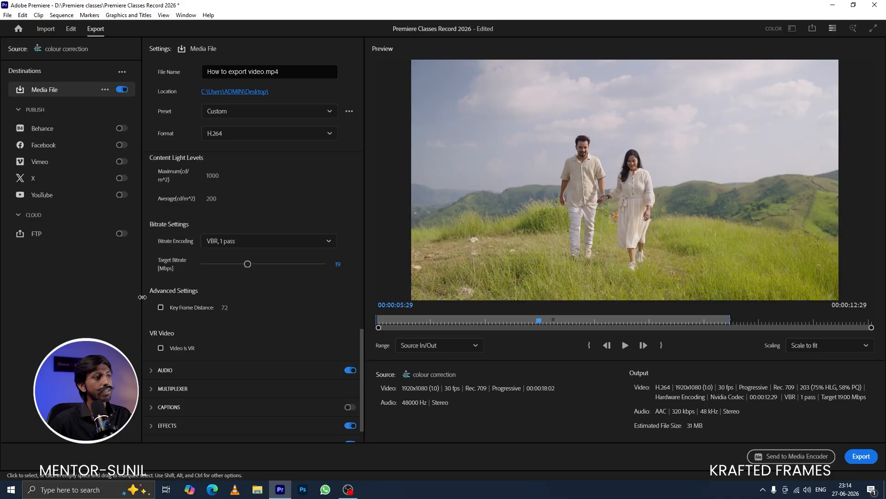
pyautogui.scroll(-1, 246, 329)
pyautogui.scroll(1, 245, 329)
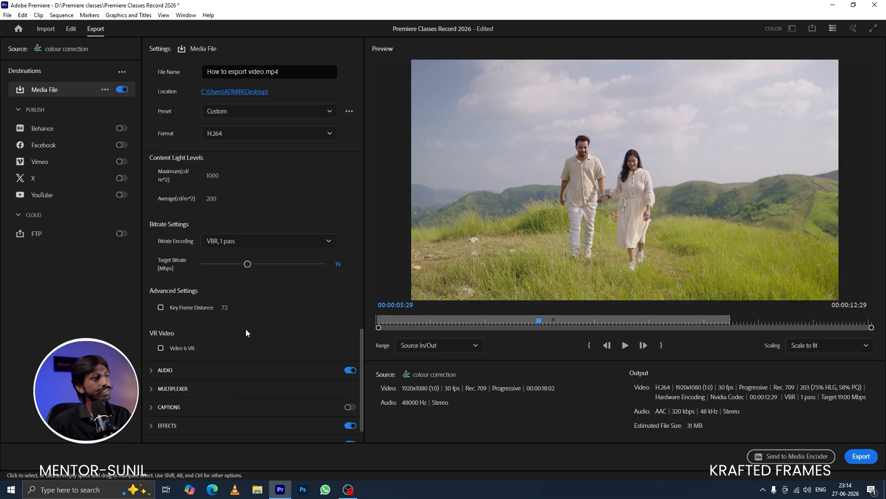
pyautogui.scroll(-1, 212, 337)
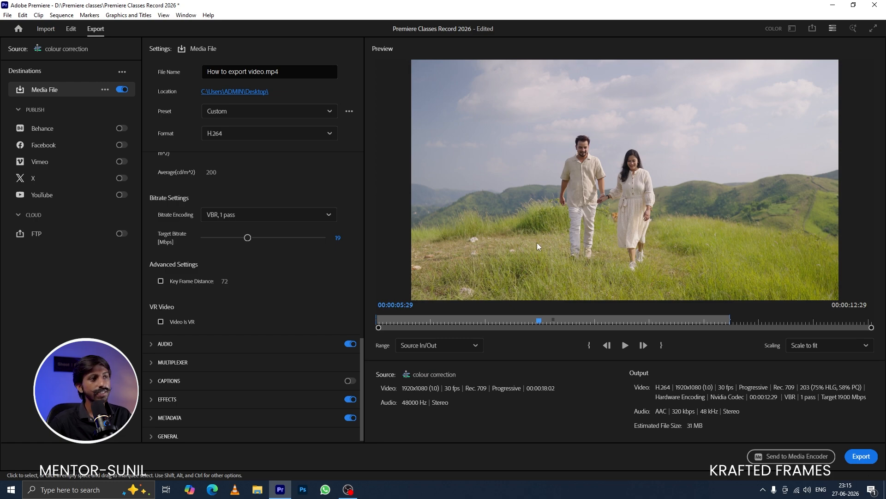
pyautogui.click(350, 344)
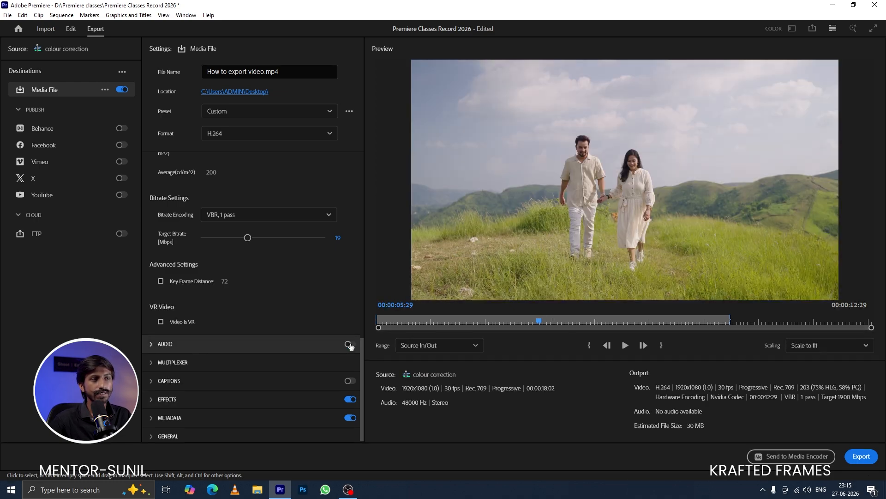
pyautogui.click(350, 344)
# - Turn off the video part of the export and turn it back on
pyautogui.scroll(5, 250, 283)
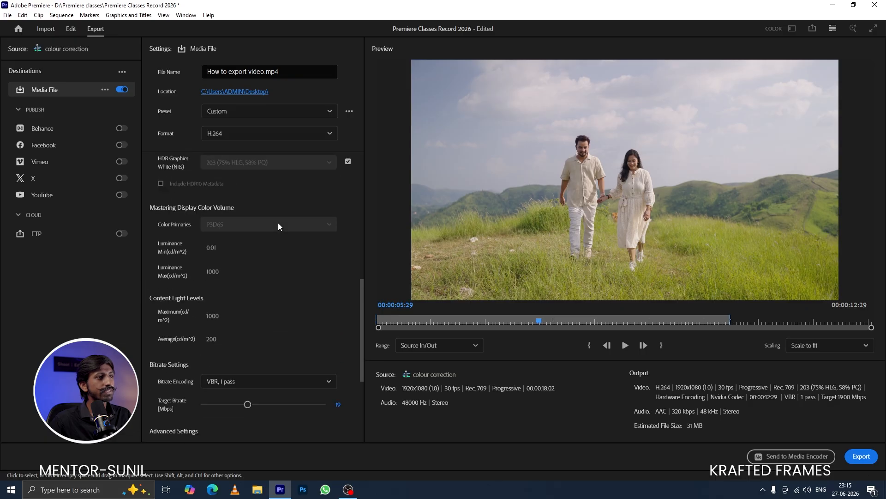
pyautogui.scroll(6, 285, 253)
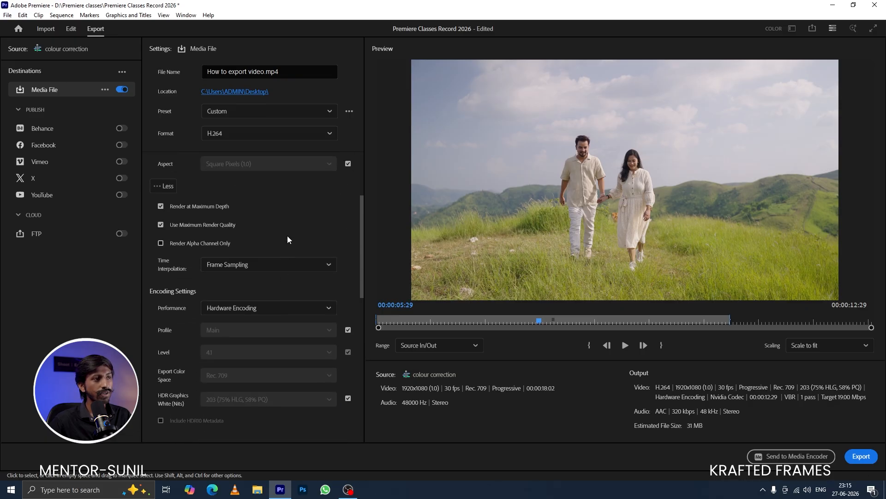
pyautogui.scroll(2, 272, 243)
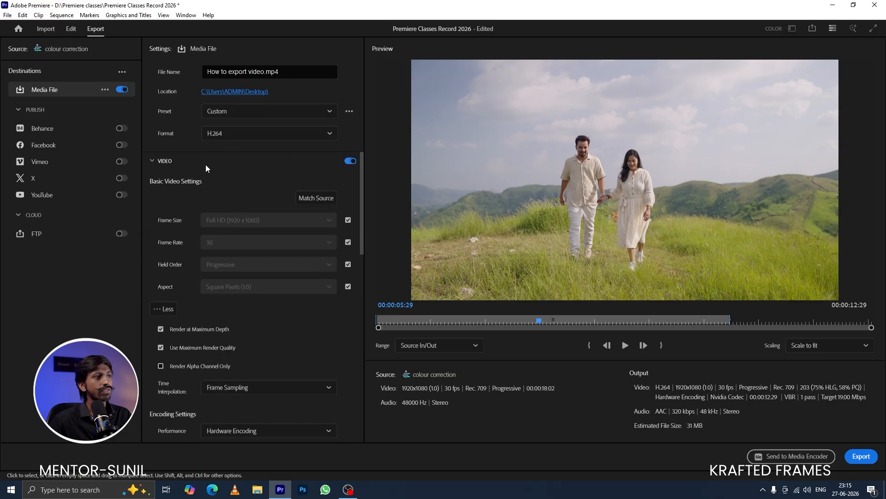
pyautogui.click(350, 161)
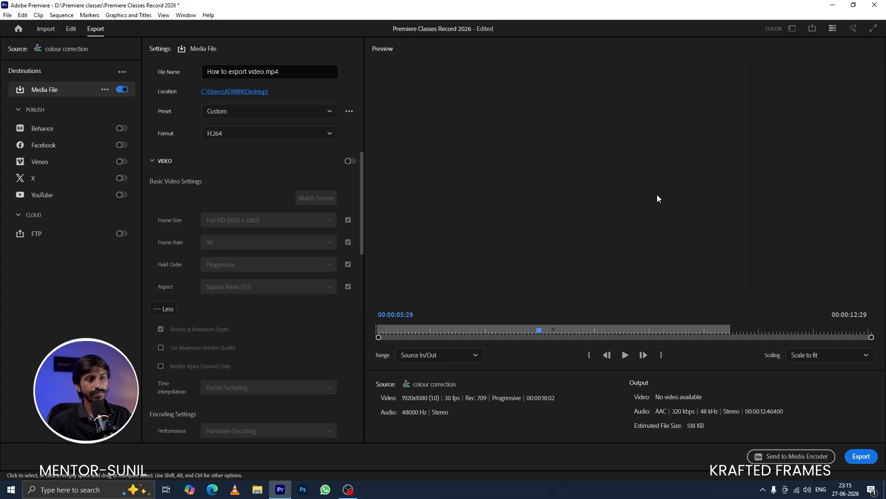
pyautogui.click(351, 161)
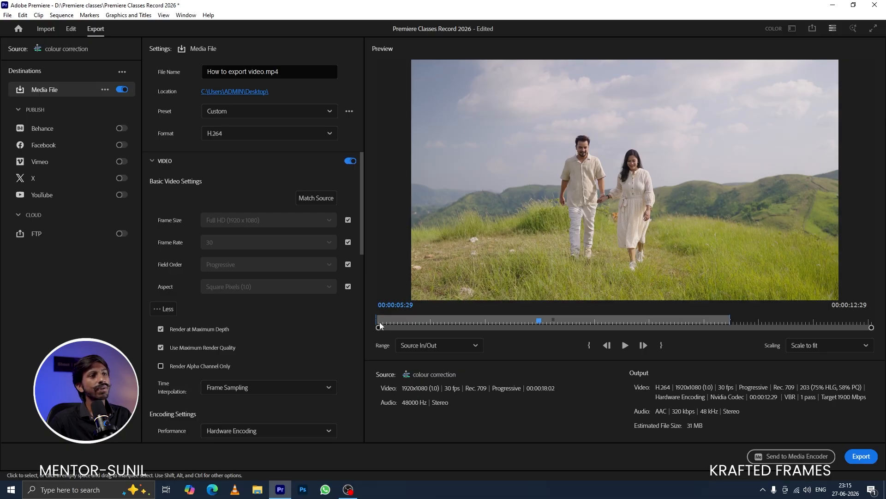
# - Scrub through the export range in the preview and move its end point to give a duration of 00:00:13:19
pyautogui.moveTo(379, 320); pyautogui.dragTo(441, 329)
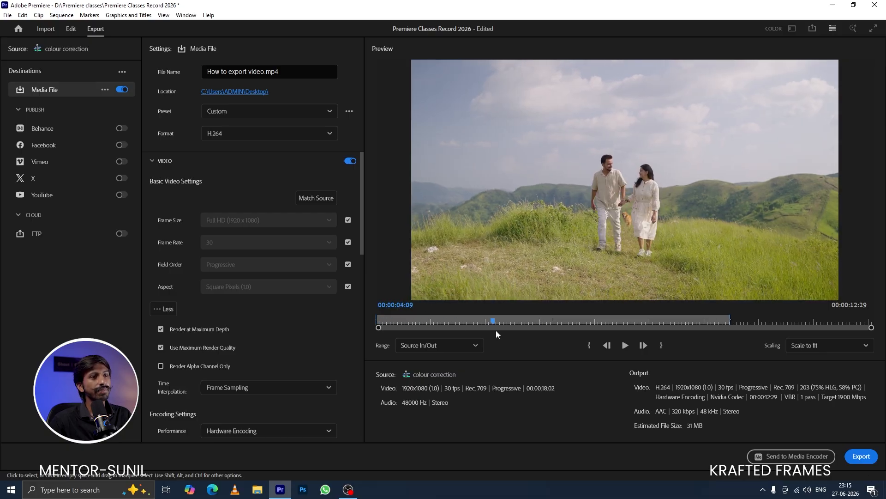
pyautogui.moveTo(496, 330); pyautogui.dragTo(731, 338)
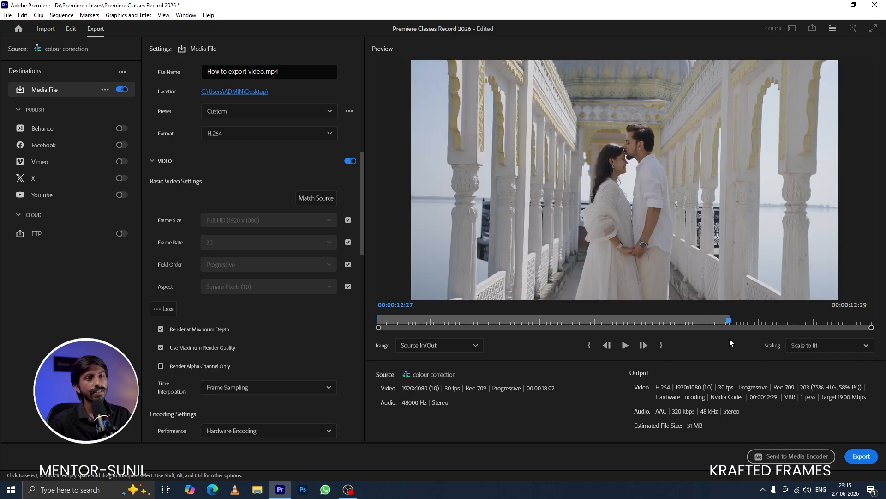
pyautogui.click(555, 321)
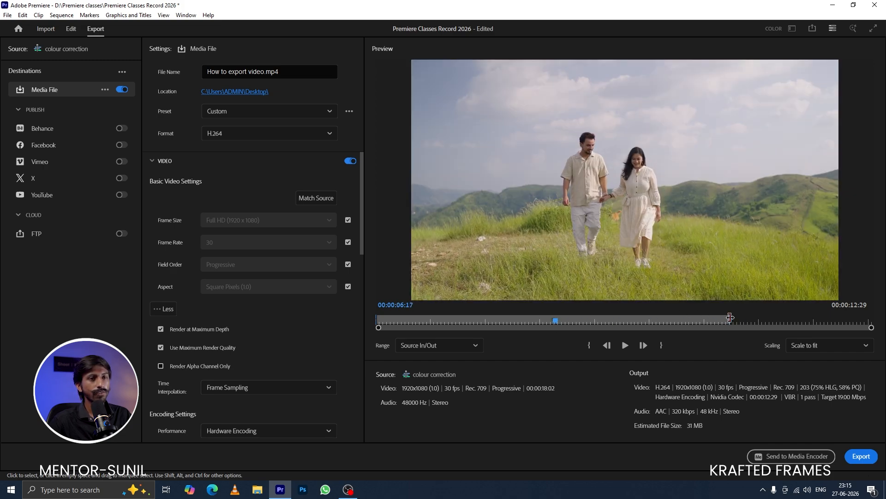
pyautogui.moveTo(729, 317); pyautogui.dragTo(653, 318)
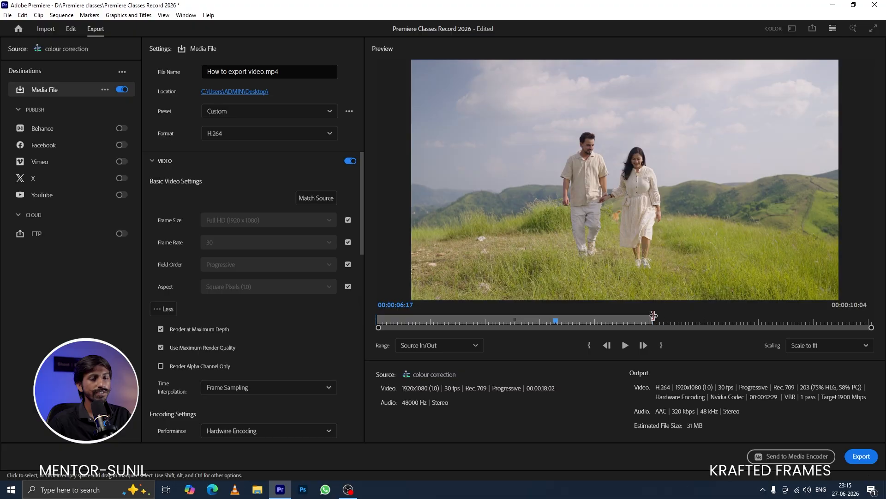
# - Review the audio format and audio codec options of the export, leaving both at AAC
pyautogui.scroll(-10, 180, 357)
pyautogui.click(163, 340)
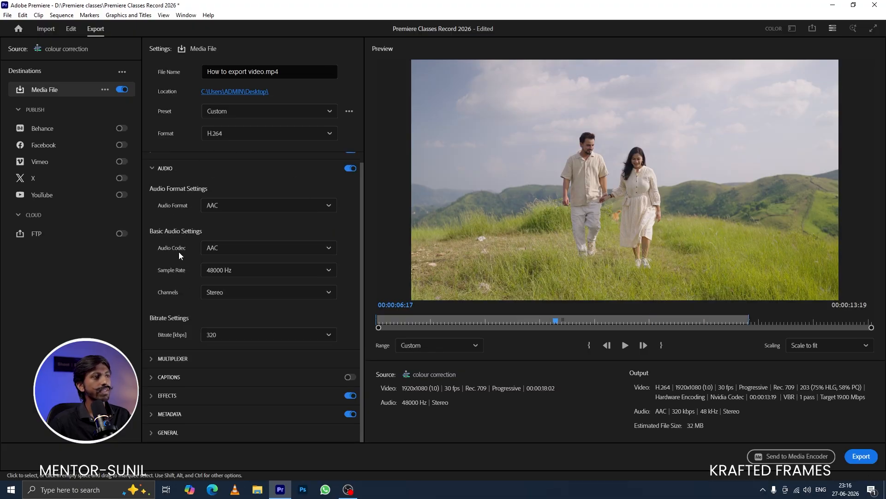
pyautogui.scroll(1, 163, 226)
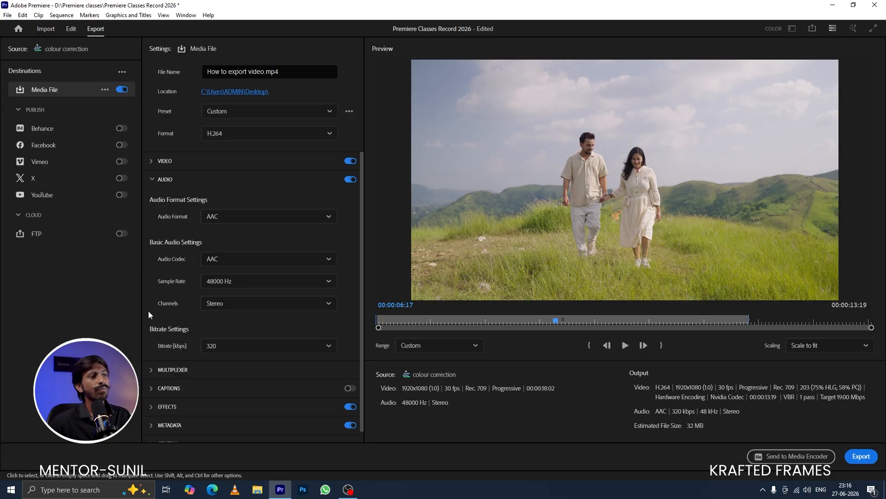
pyautogui.click(253, 216)
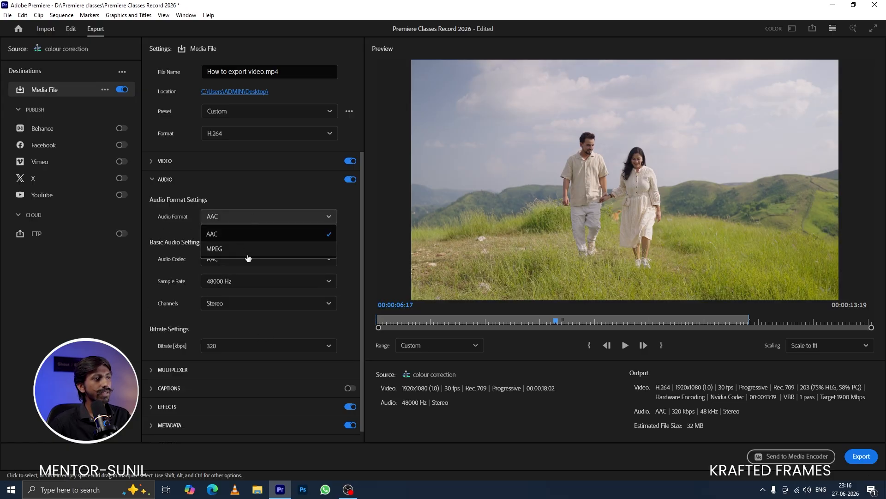
pyautogui.click(178, 228)
pyautogui.click(226, 259)
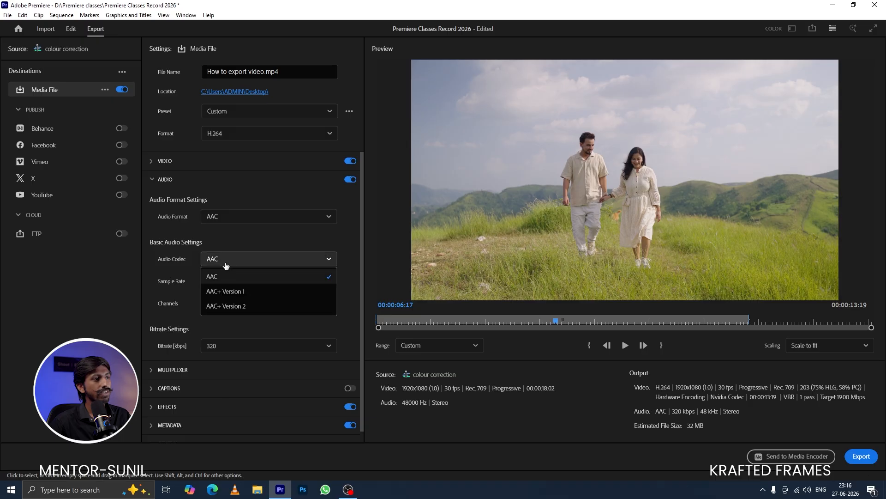
pyautogui.click(175, 270)
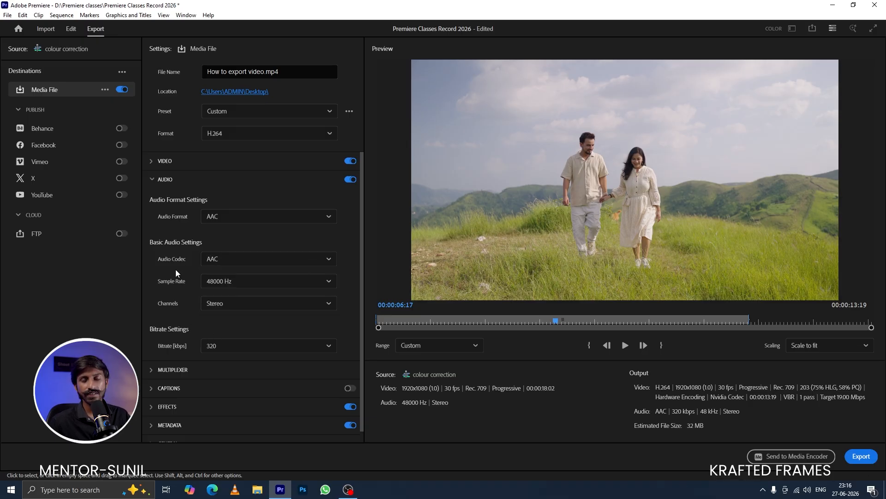
# - Collapse the audio settings and look over the multiplexer's basic settings
pyautogui.click(165, 179)
pyautogui.click(161, 199)
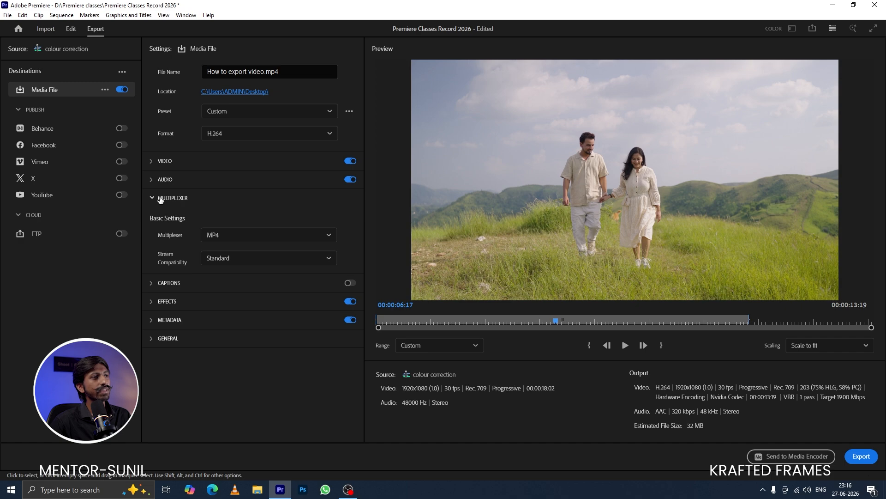
pyautogui.click(159, 198)
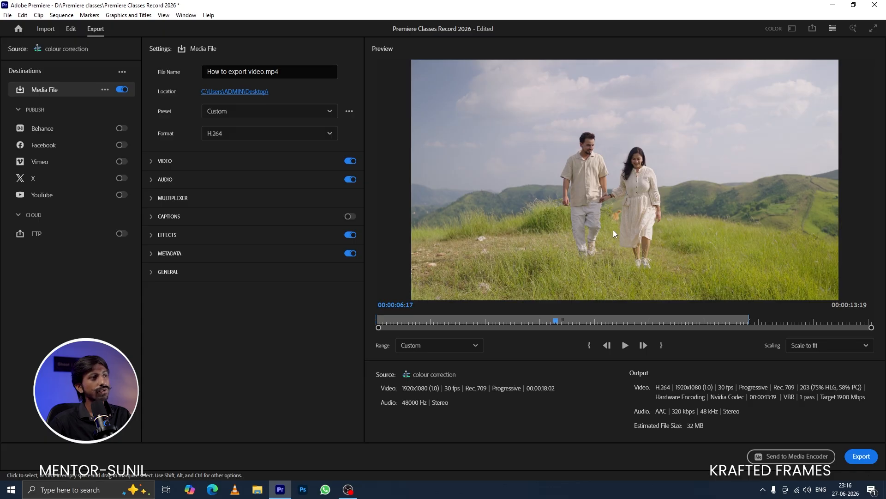
# - Enable the Lumetri Look / LUT effect for the export and review the looks available to apply, leaving None selected
pyautogui.click(166, 236)
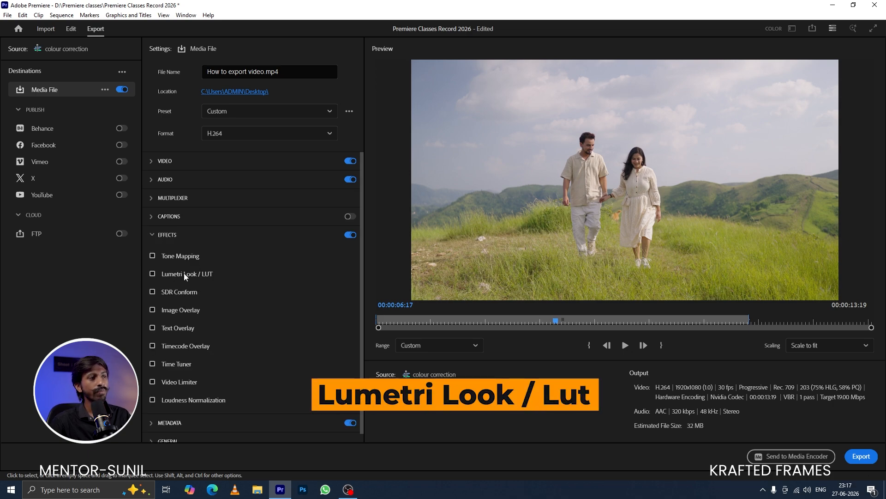
pyautogui.click(152, 273)
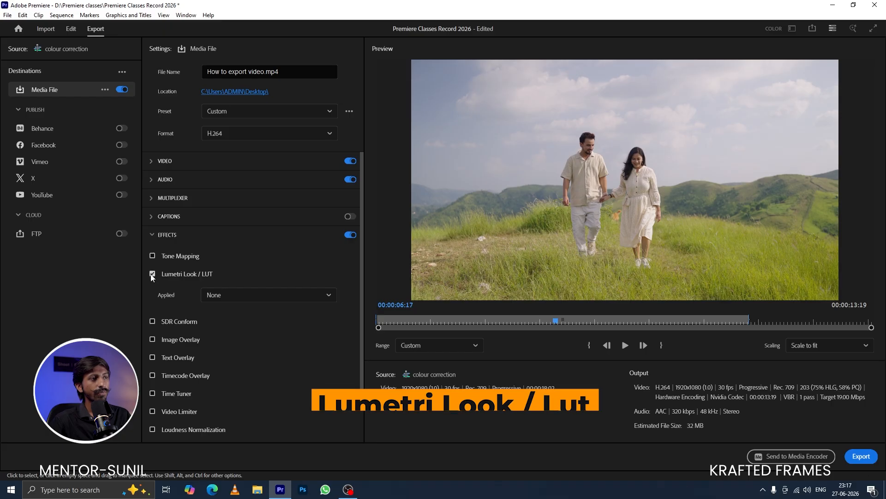
pyautogui.click(240, 296)
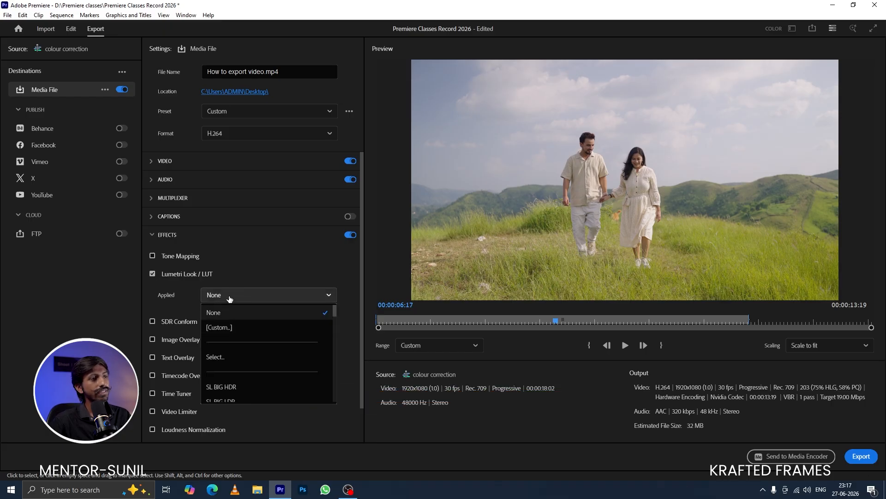
pyautogui.click(230, 296)
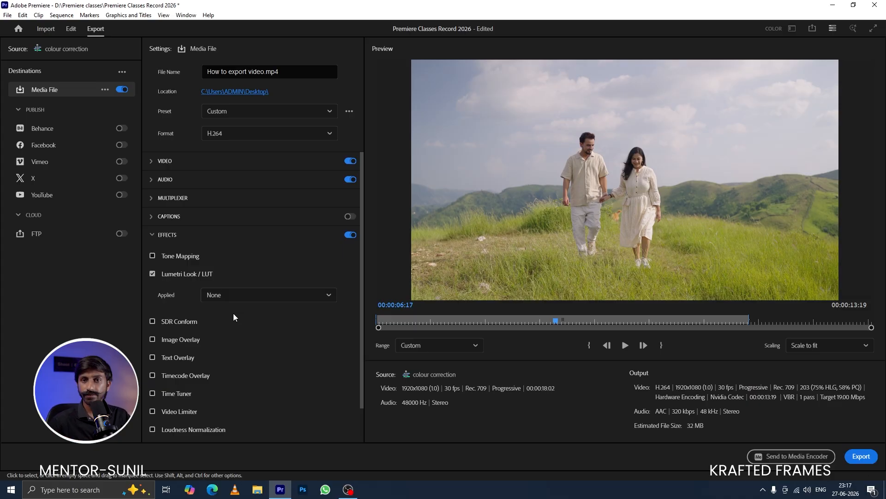
pyautogui.click(261, 295)
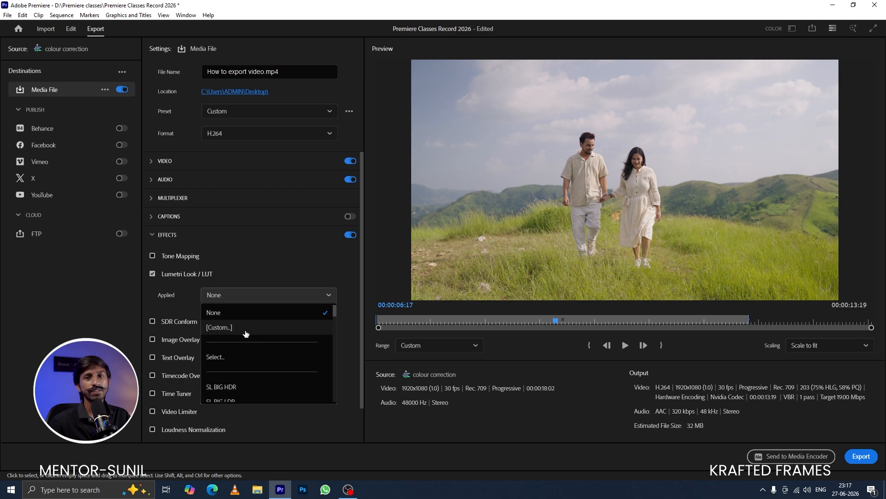
pyautogui.click(175, 275)
pyautogui.click(185, 275)
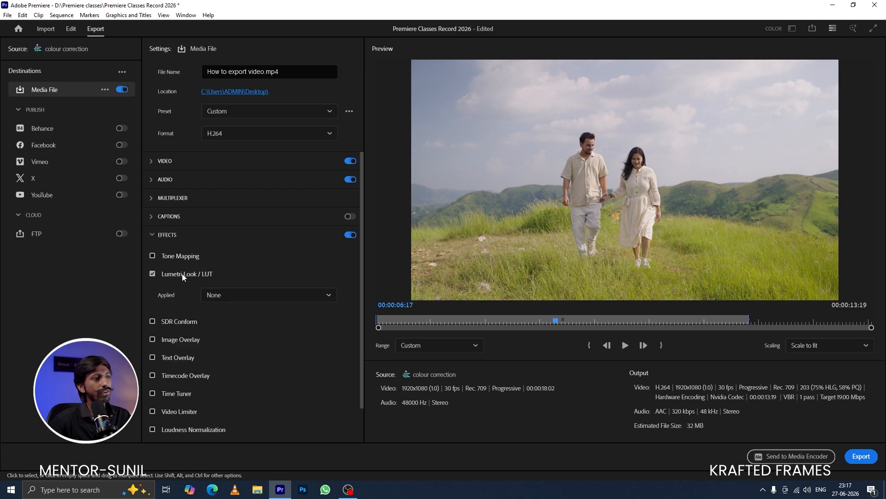
# - Open the custom look or LUT file chooser and cancel it, turn Lumetri Look / LUT off and collapse the effects settings
pyautogui.click(248, 300)
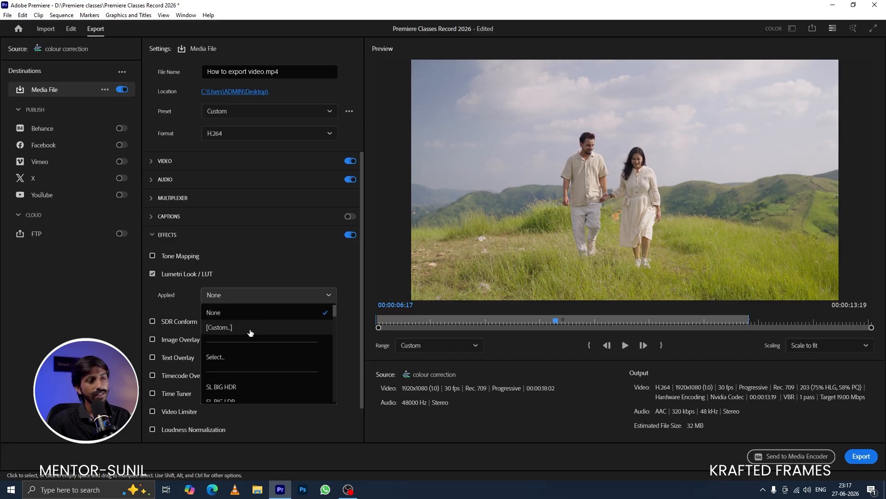
pyautogui.click(231, 327)
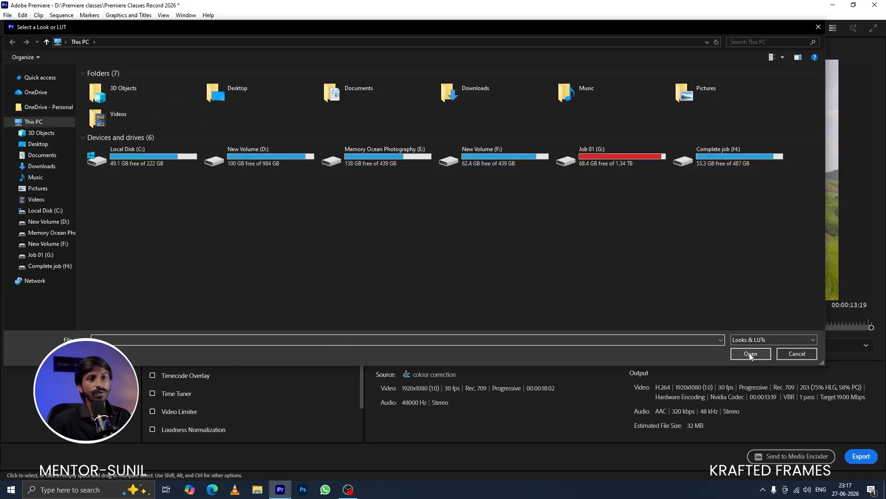
pyautogui.click(798, 355)
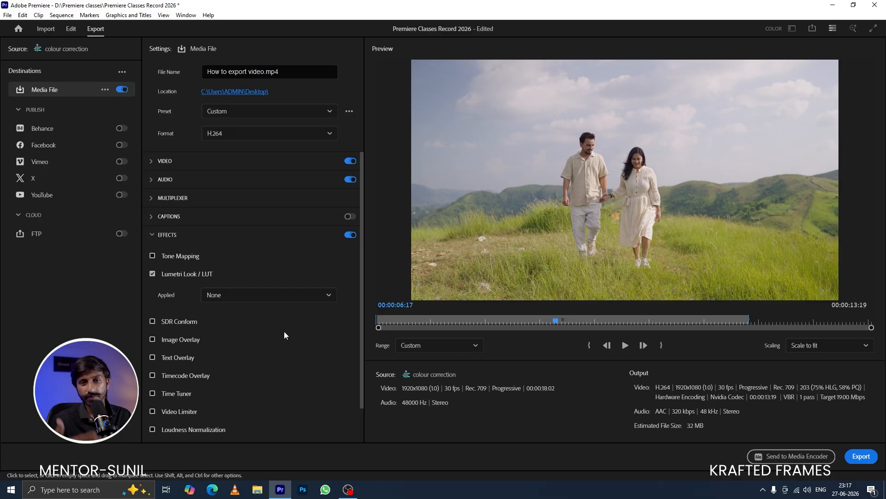
pyautogui.click(153, 274)
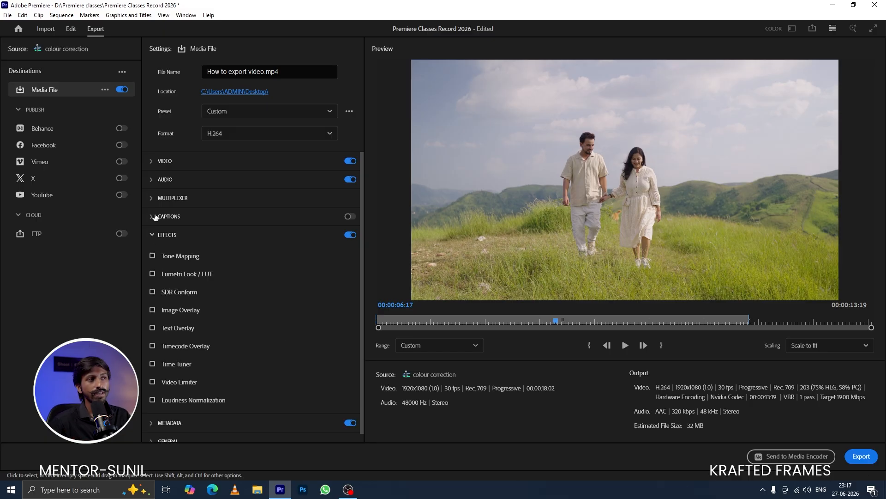
pyautogui.click(169, 237)
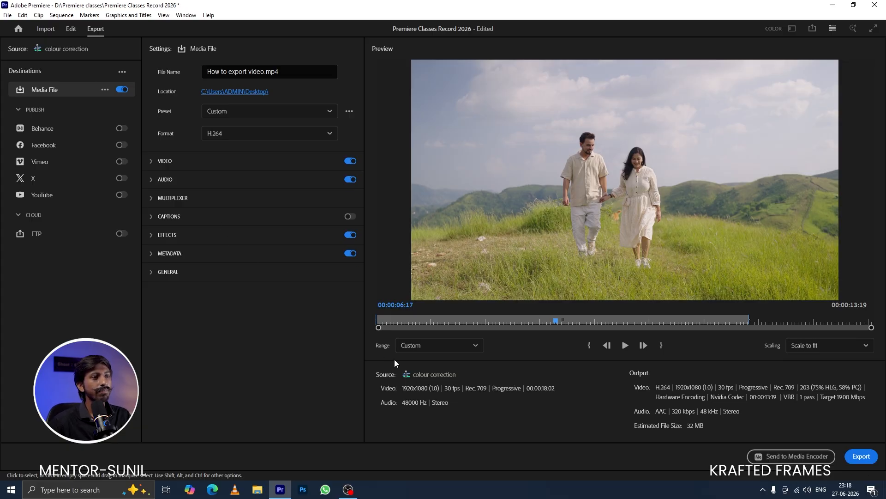
# - Try Entire Source as the export range and change it to Source In/Out
pyautogui.click(428, 350)
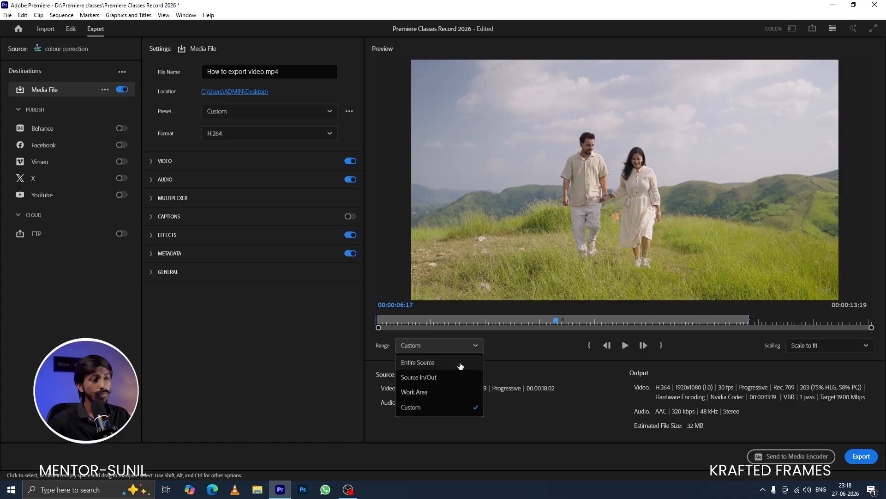
pyautogui.click(431, 365)
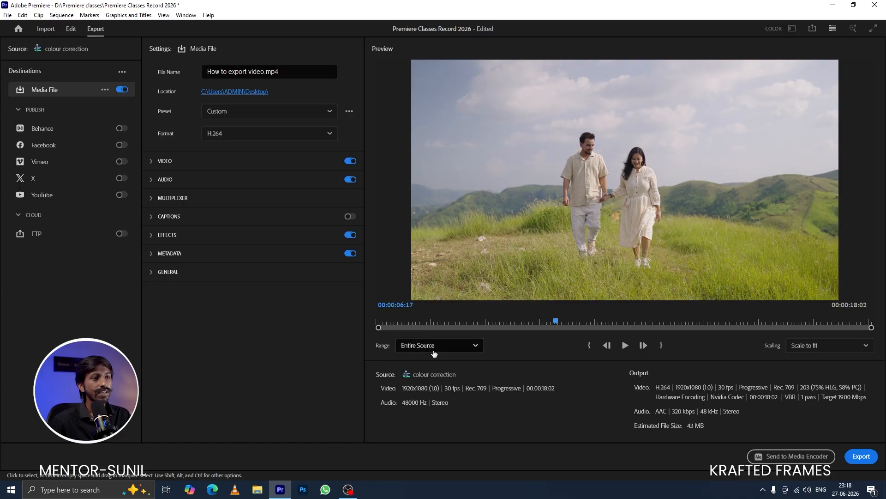
pyautogui.click(434, 351)
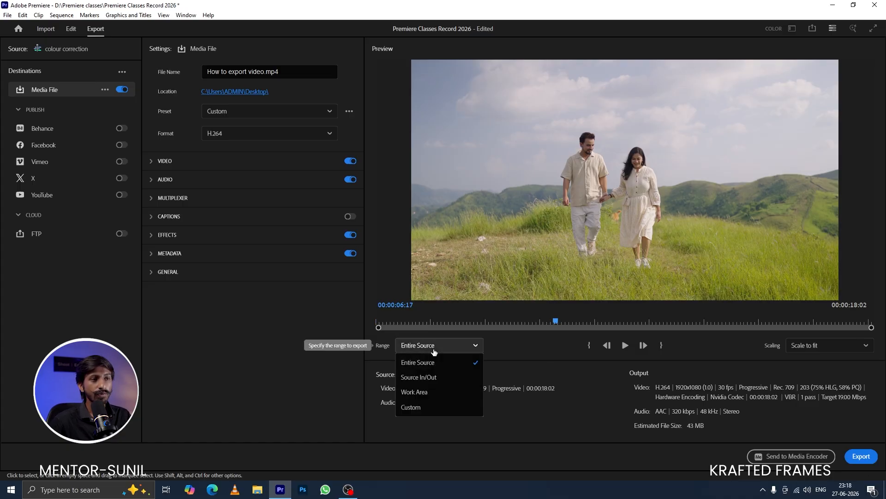
pyautogui.click(418, 378)
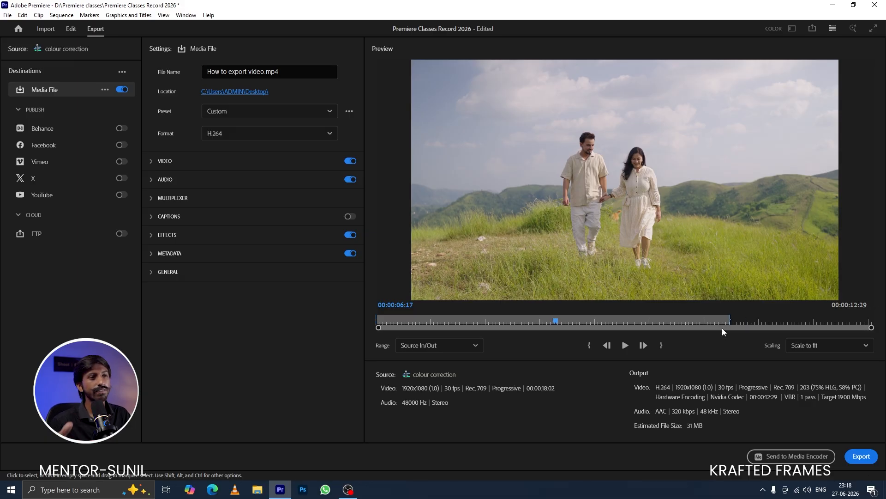
# - Switch the export range to Custom and pull its end point earlier to give a duration of 00:00:10:20
pyautogui.click(439, 345)
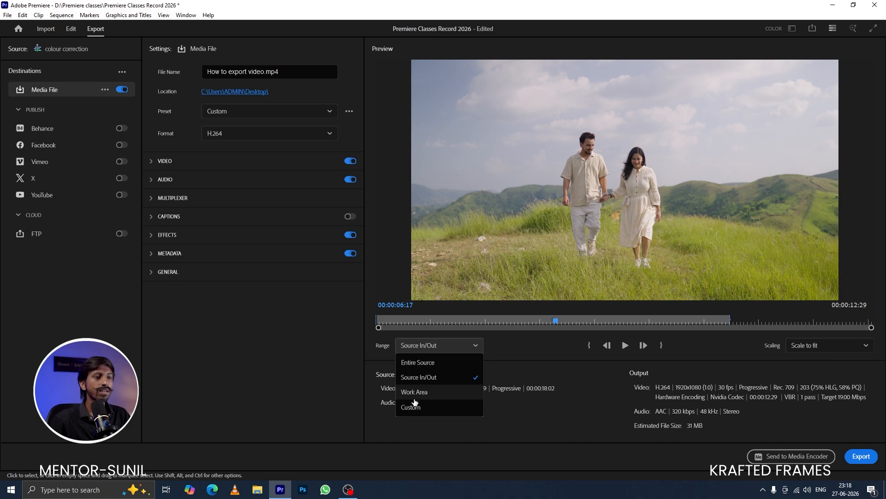
pyautogui.click(418, 407)
pyautogui.moveTo(729, 319); pyautogui.dragTo(667, 316)
# - Set the export range back to Source In/Out and play the preview up to about 00:00:10:05
pyautogui.click(436, 345)
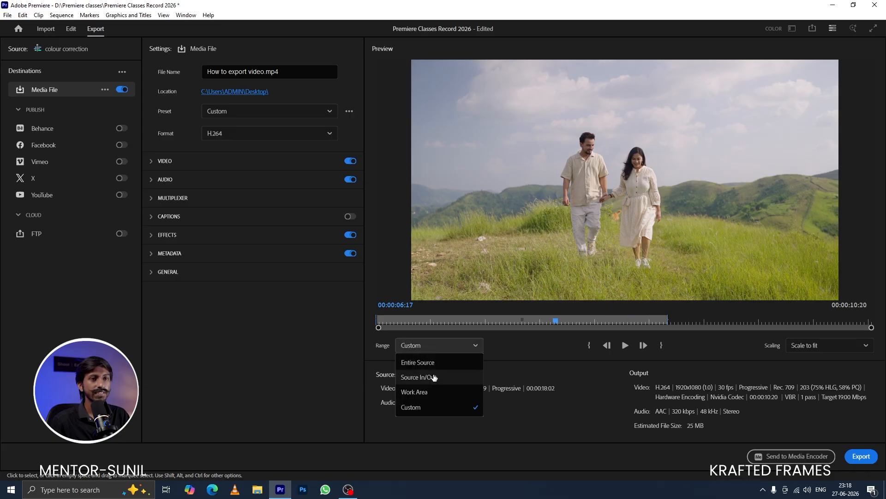
pyautogui.click(433, 376)
pyautogui.click(625, 346)
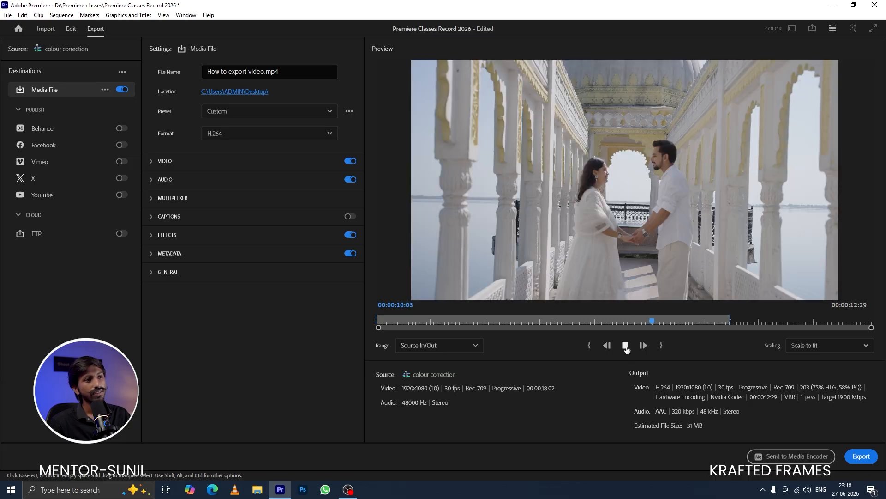
pyautogui.click(625, 346)
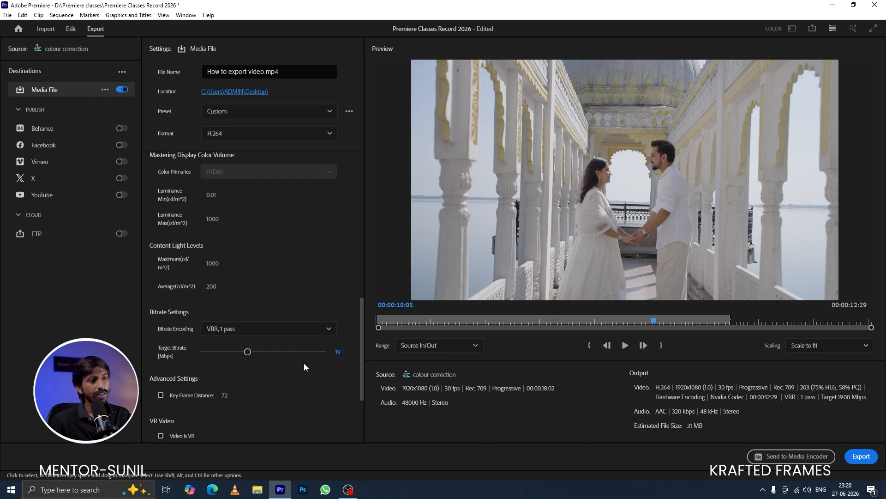
# - Try target bitrates of about 32.15 and 8.94 Mbps for the video, and set the target bitrate to 20 Mbps
pyautogui.click(283, 351)
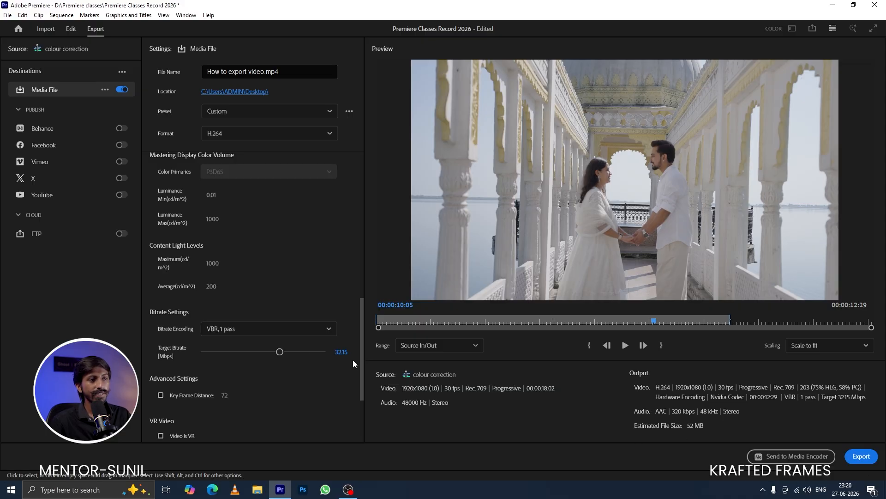
pyautogui.click(225, 351)
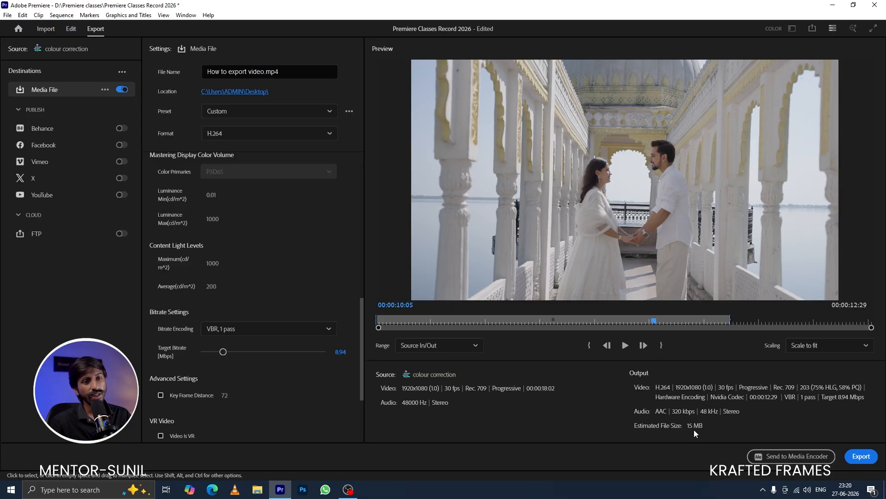
pyautogui.click(343, 352)
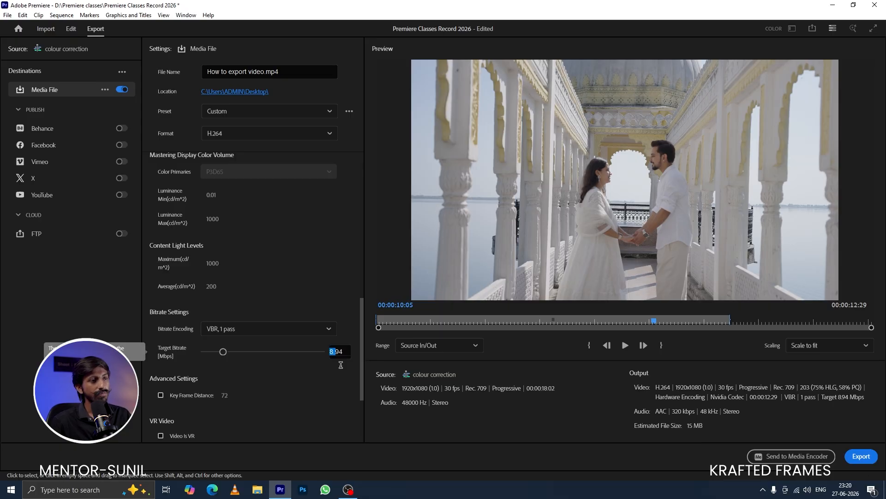
pyautogui.moveTo(341, 353); pyautogui.dragTo(328, 352)
pyautogui.write('20')
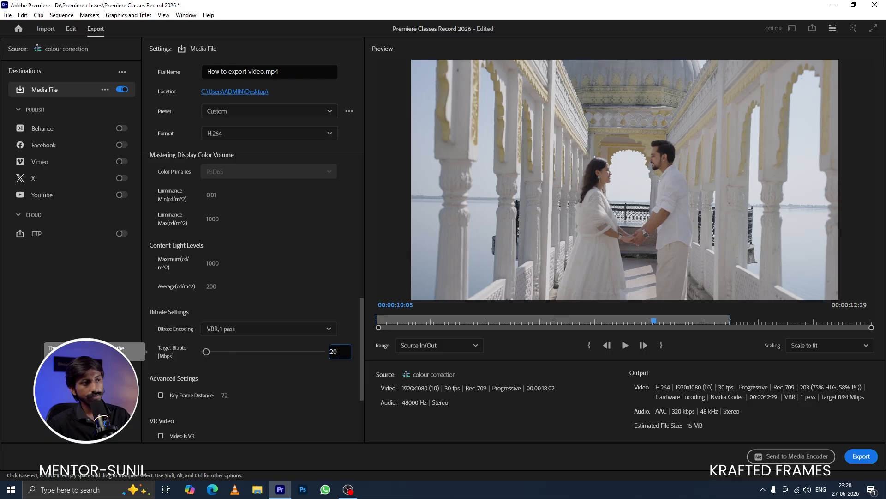
pyautogui.press('Return')
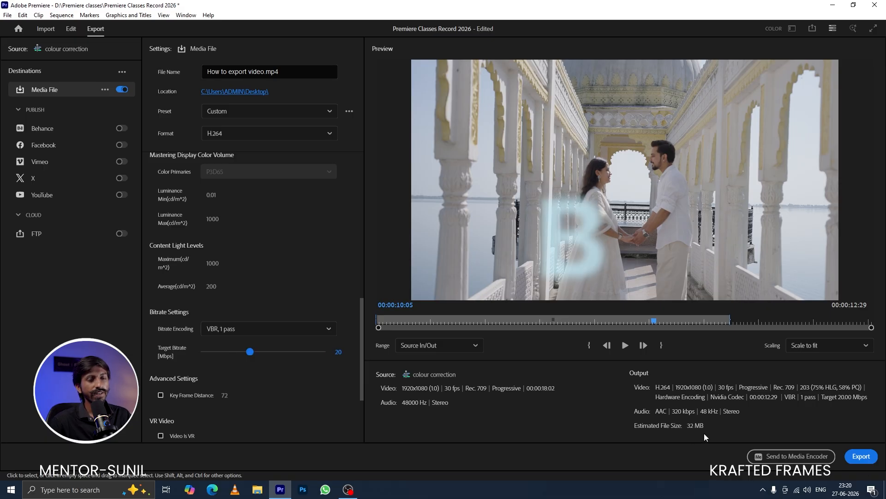